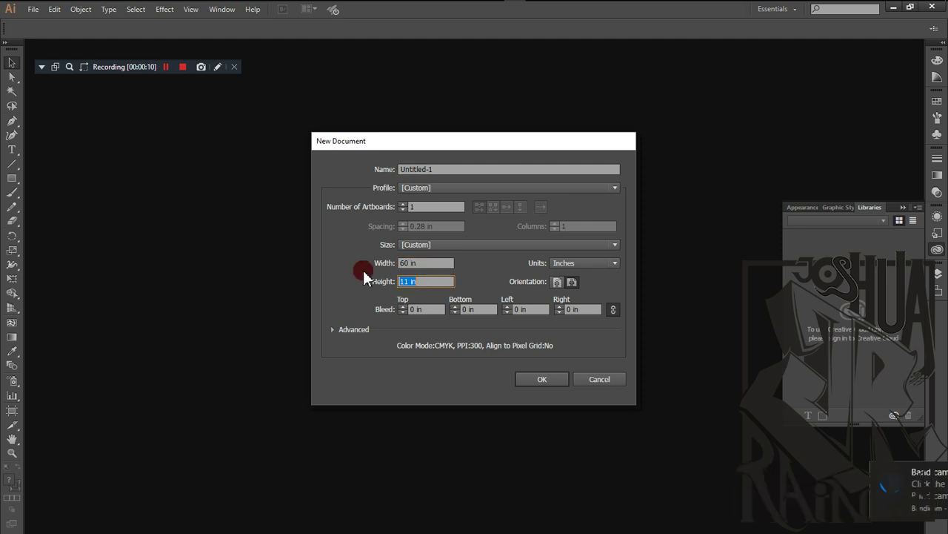
Step: Set the new document's height to 60 in and create it
type("0")
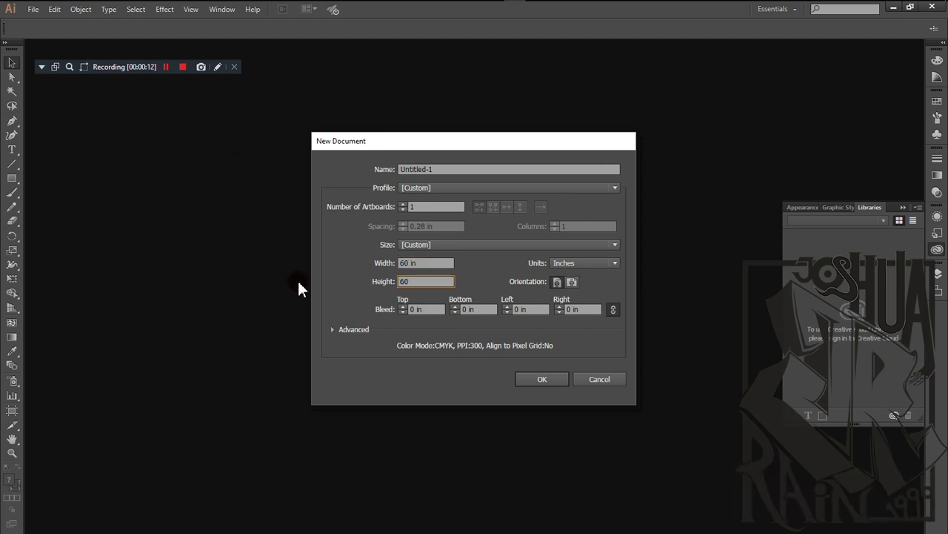
left_click(527, 382)
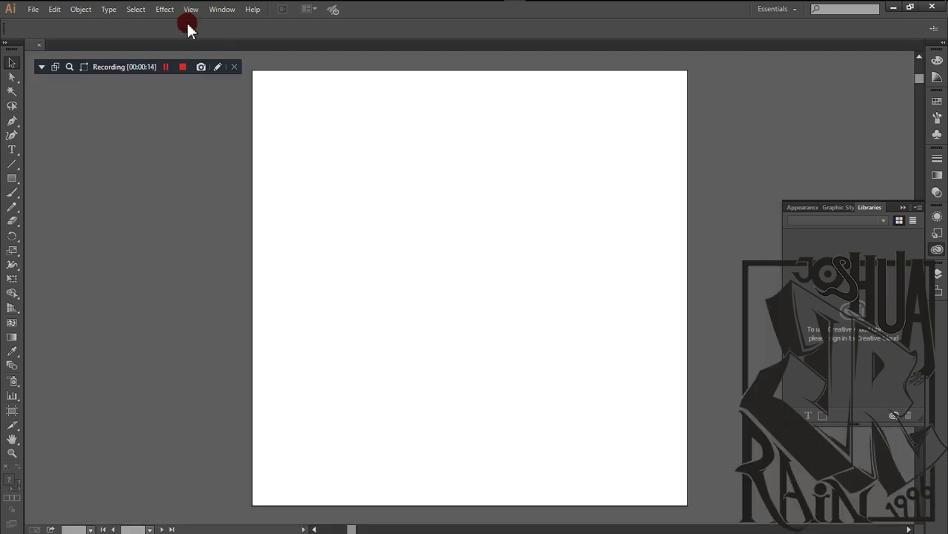
Step: Start a new calligraphic brush and name it B1
left_click(291, 29)
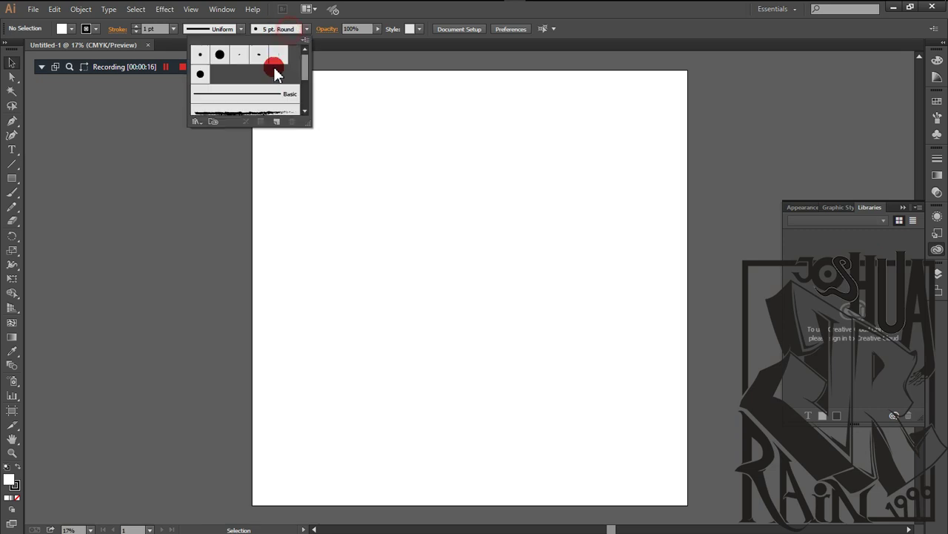
left_click(277, 123)
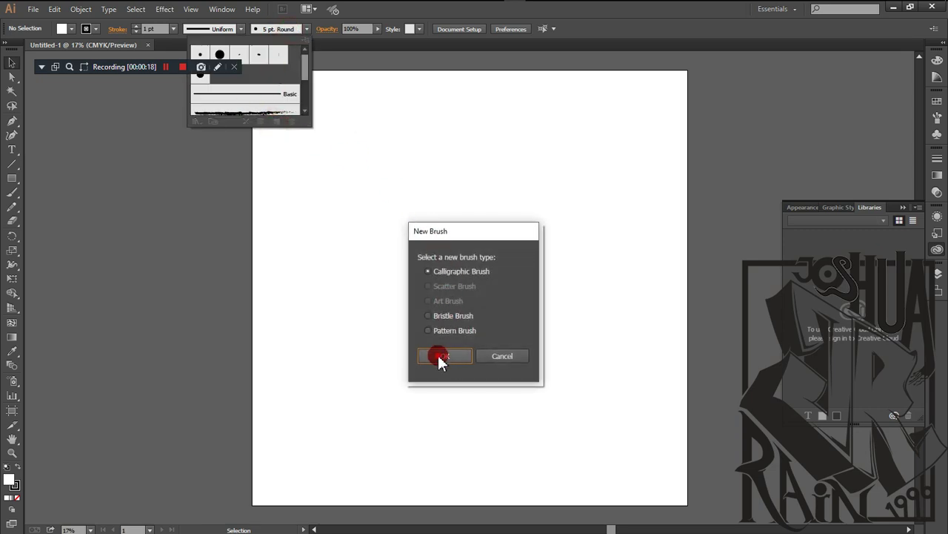
left_click(438, 357)
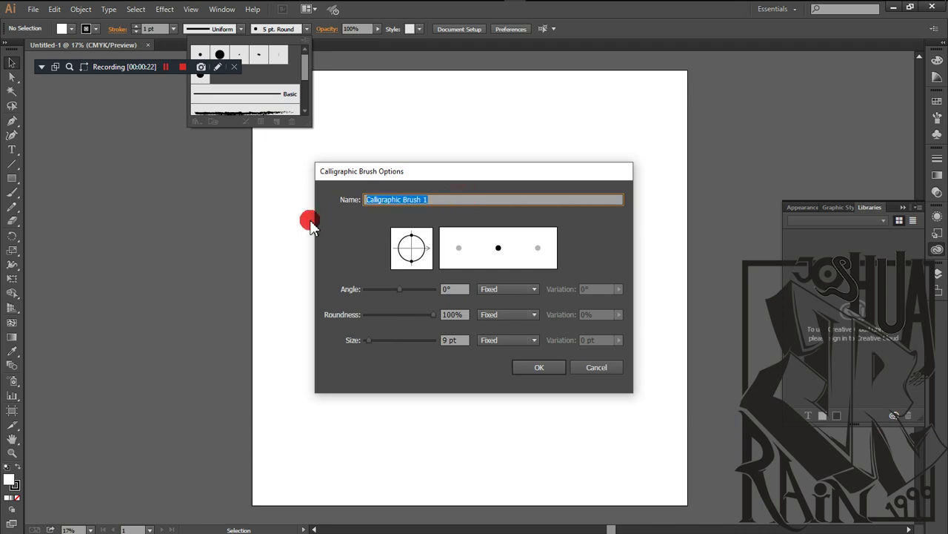
type("B1")
Step: Make the brush's angle and size respond to Pressure, set the size variation to 9 pt, and save the brush
left_click(513, 297)
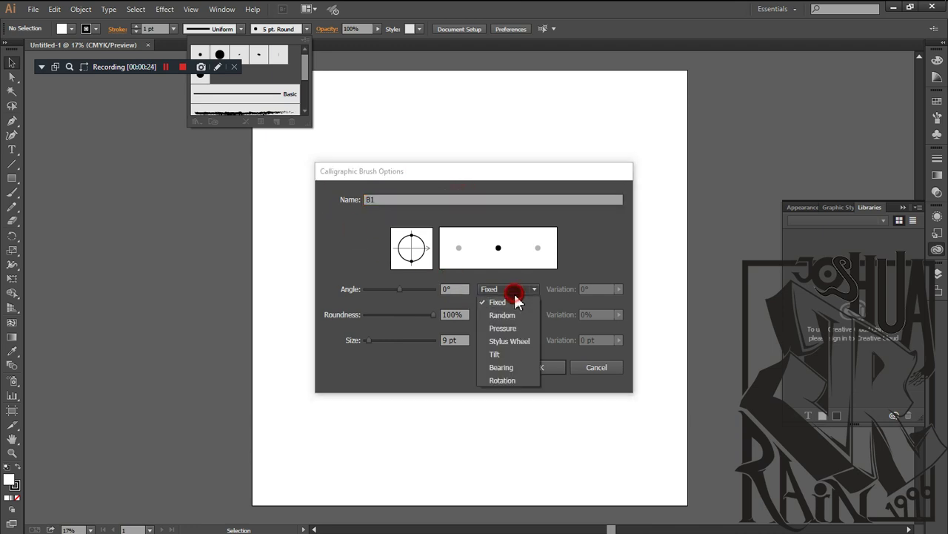
left_click(512, 328)
left_click(509, 341)
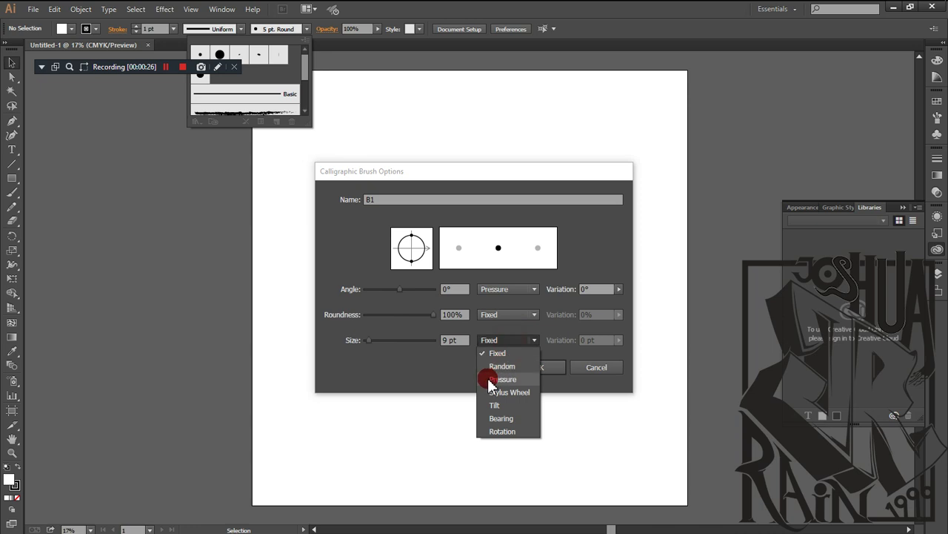
left_click(502, 379)
left_click(619, 340)
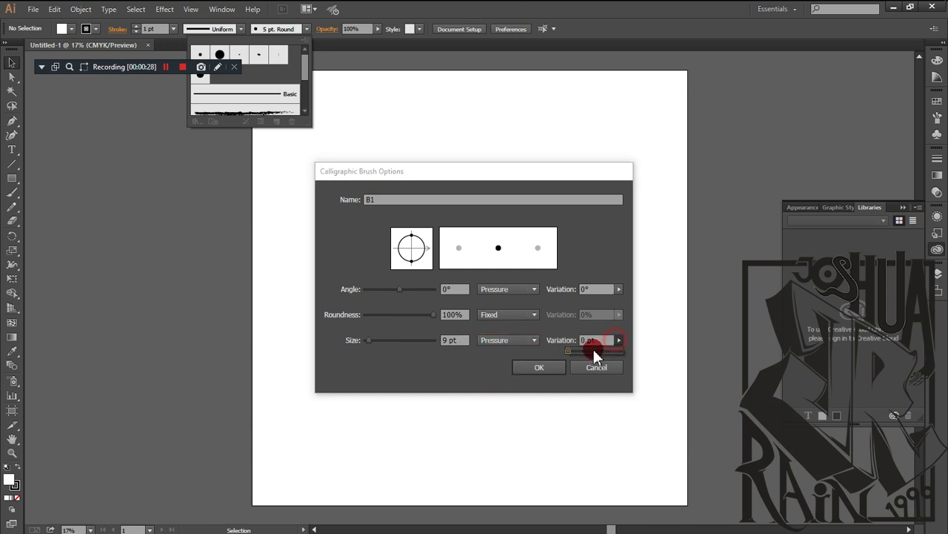
left_click(534, 368)
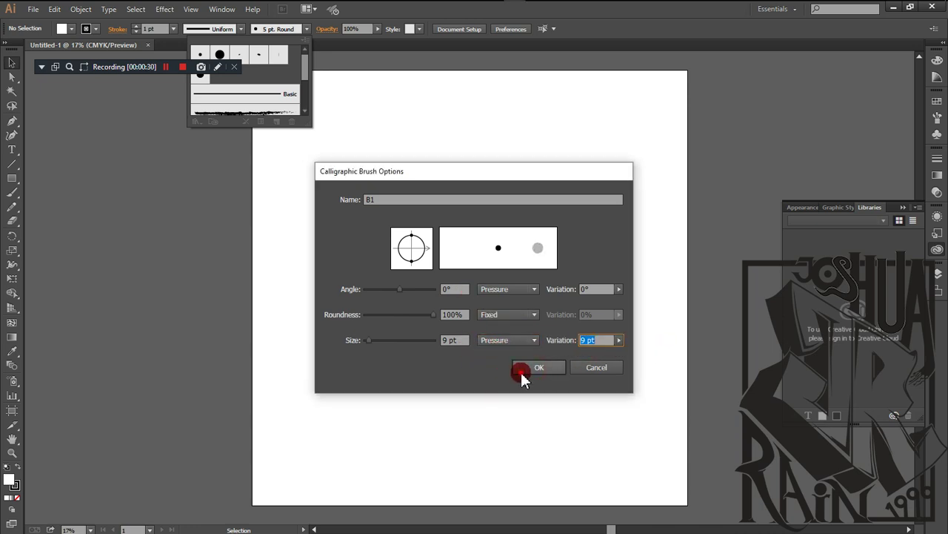
left_click(521, 375)
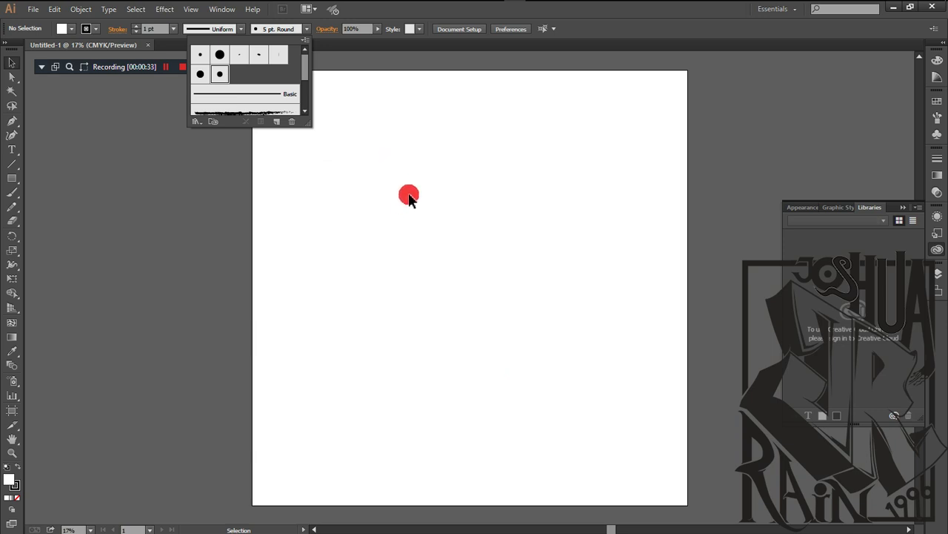
left_click(442, 209)
Step: Try the B1 brush with a couple of freehand Paintbrush strokes on the artboard and undo them
key("b")
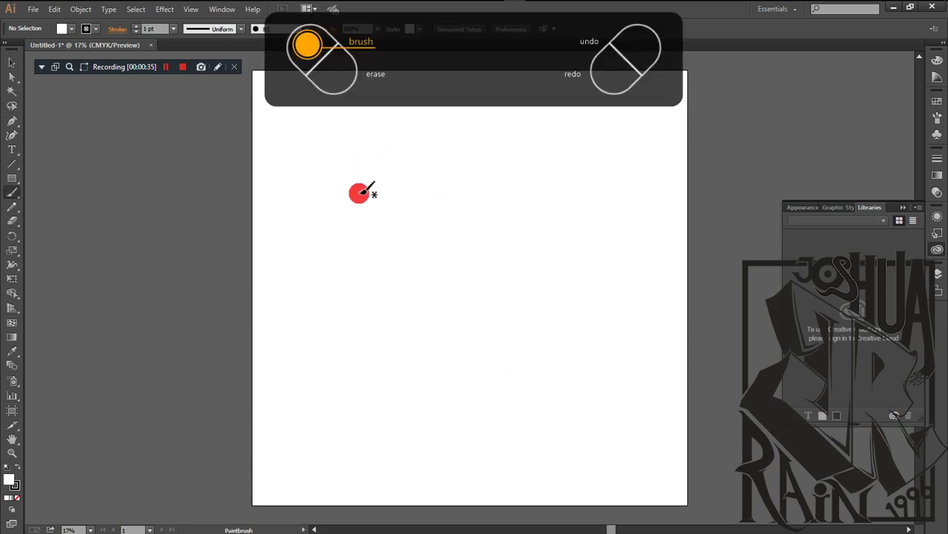
mouse_move(401, 217)
left_mouse_down()
mouse_move(498, 131)
mouse_move(532, 291)
left_mouse_up()
left_click_drag(452, 306, 444, 317)
key("ctrl+z")
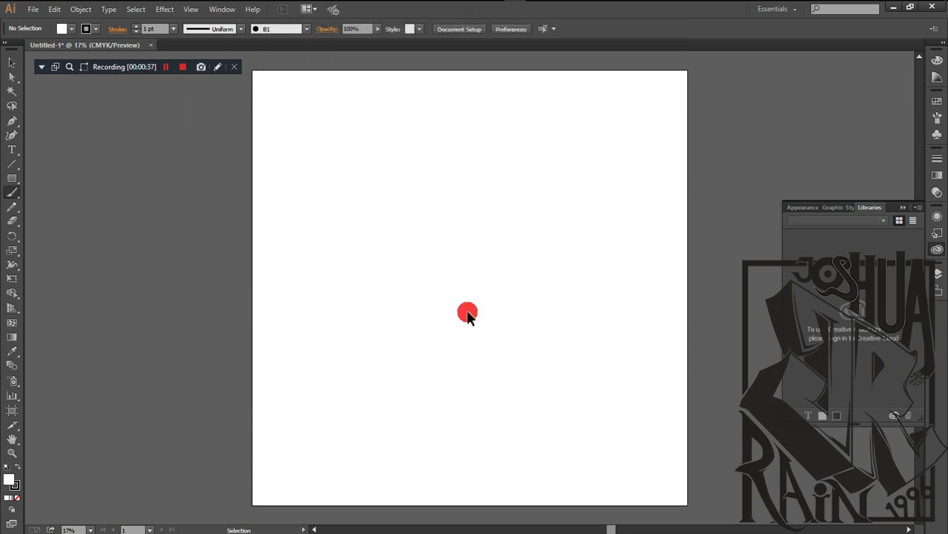
Step: Place the image Concept.jpg from the Desktop folder MI_MA near the artboard's upper-left area
scroll(437, 251, "up", 2)
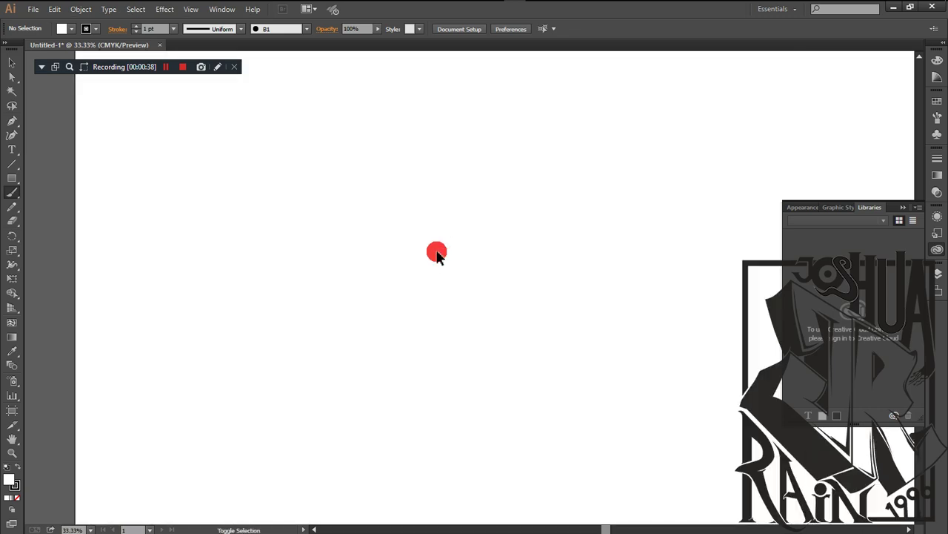
key("ctrl+shift+p")
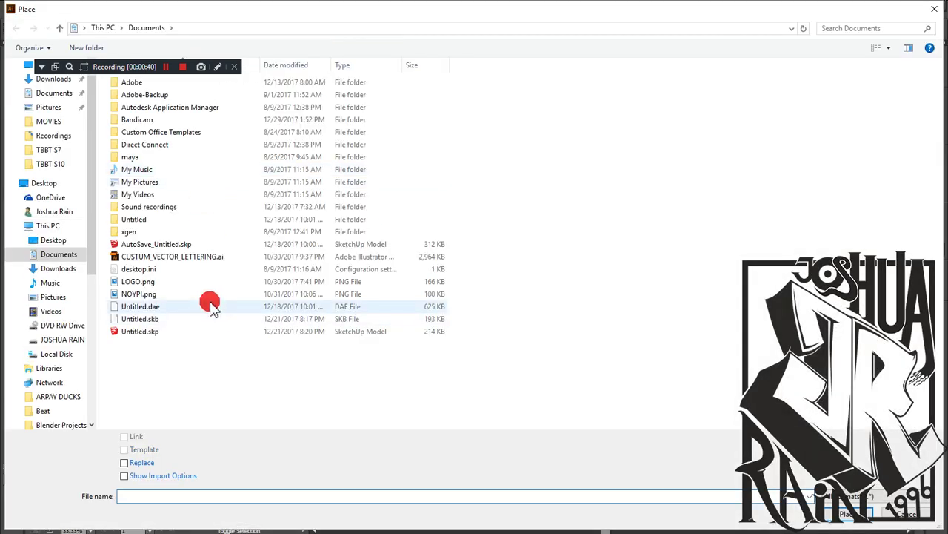
left_click(27, 64)
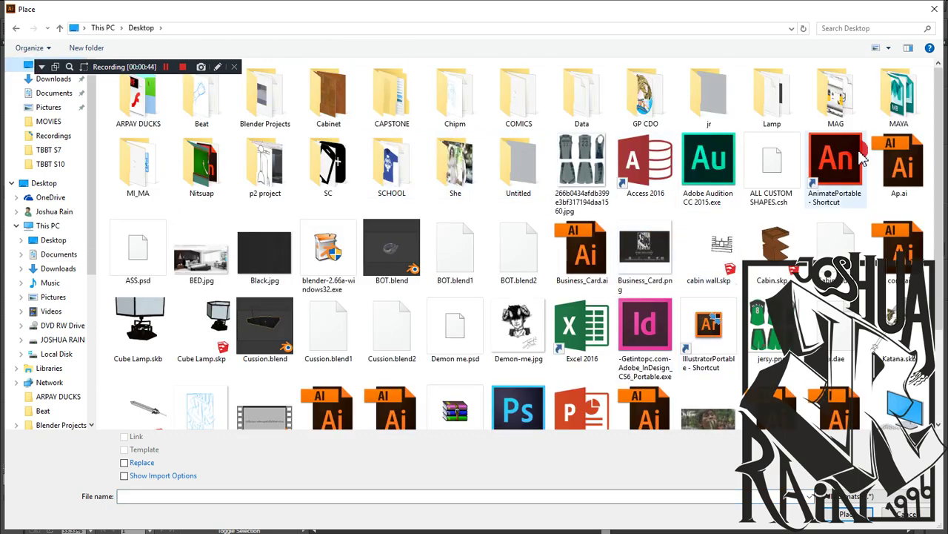
double_click(144, 166)
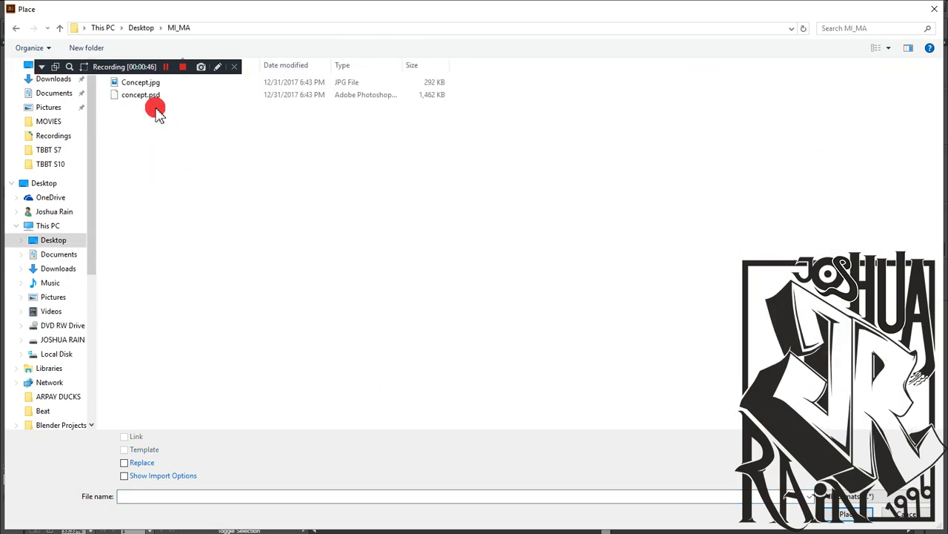
double_click(152, 83)
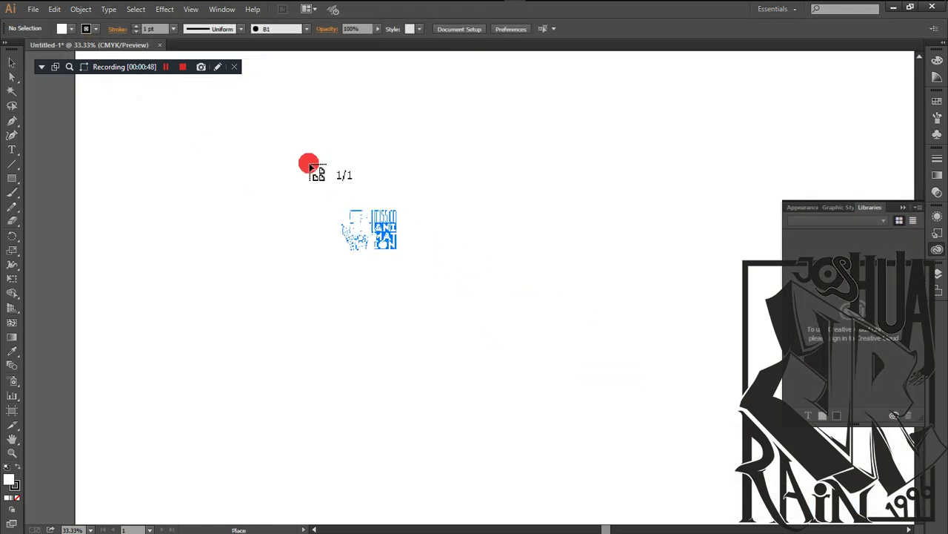
left_click(115, 121)
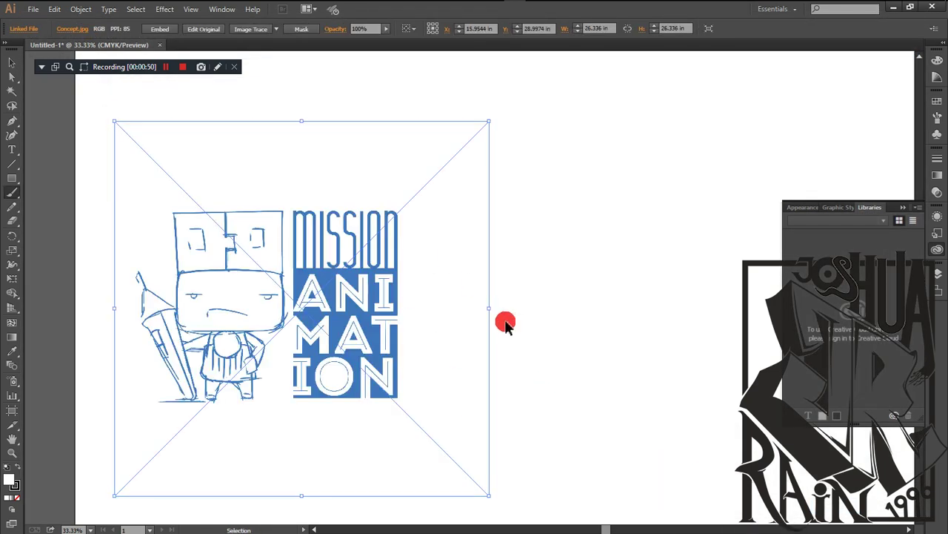
Step: Move and enlarge the placed sketch until it nearly fills the artboard, centre it, and deselect it
scroll(504, 324, "down", 1)
left_click_drag(490, 381, 449, 323)
key("v")
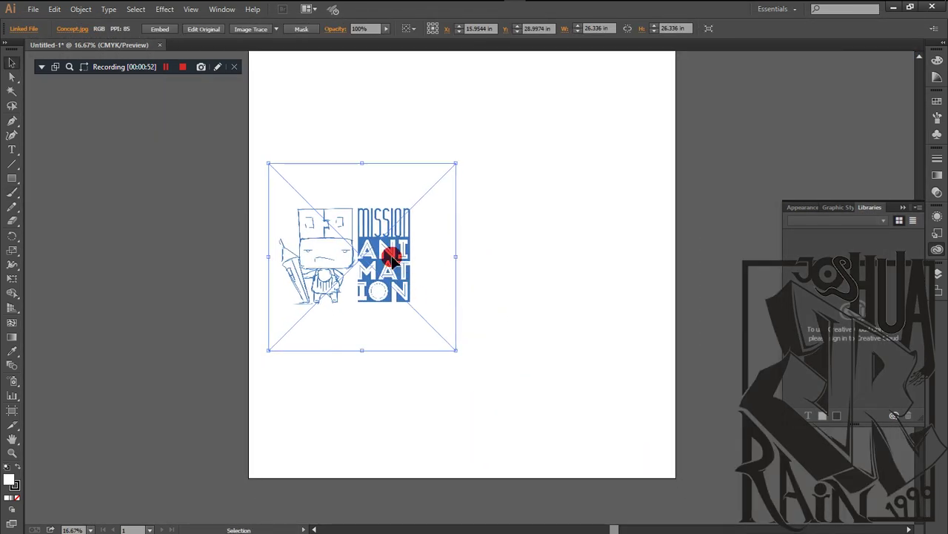
left_click_drag(393, 256, 480, 233)
left_click_drag(543, 326, 652, 429)
left_click_drag(467, 259, 509, 297)
left_click(182, 199)
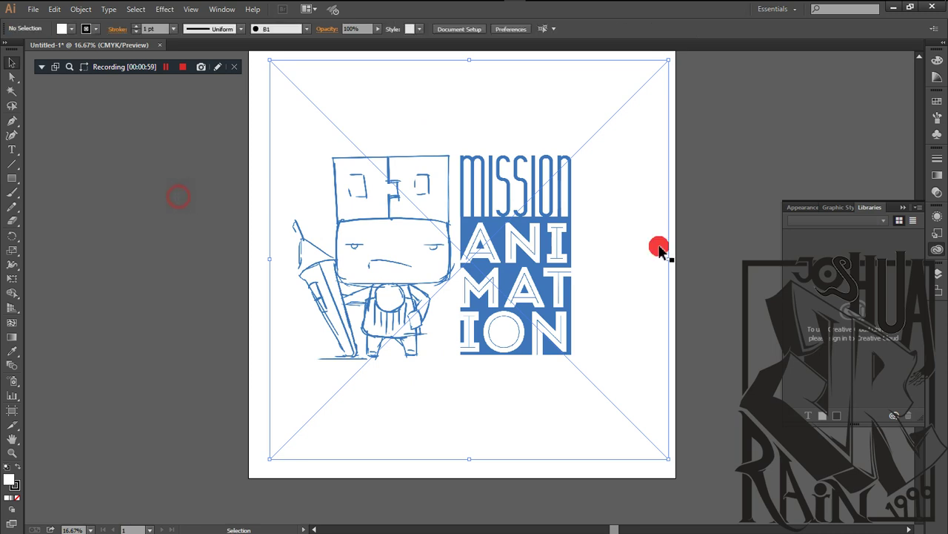
Step: Add a second artboard to the document
left_click(804, 209)
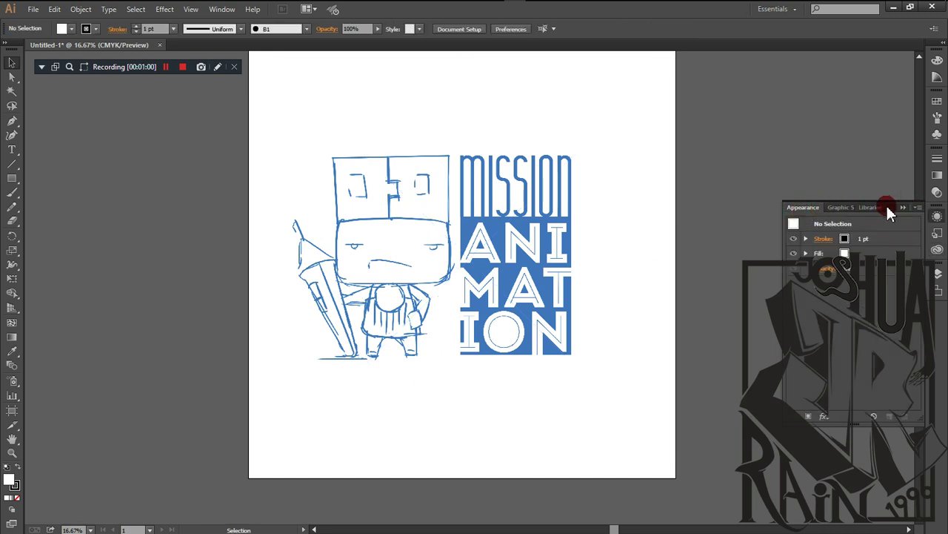
left_click(906, 210)
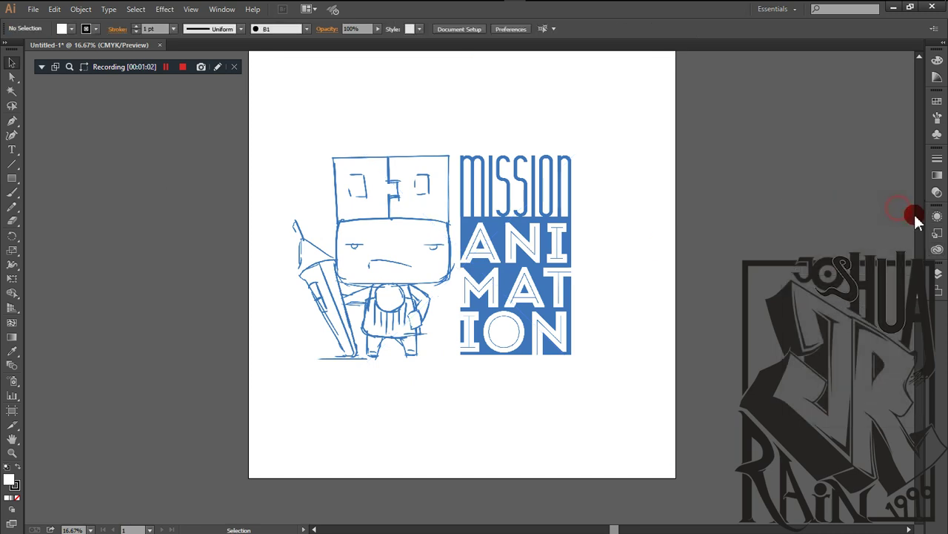
left_click(938, 283)
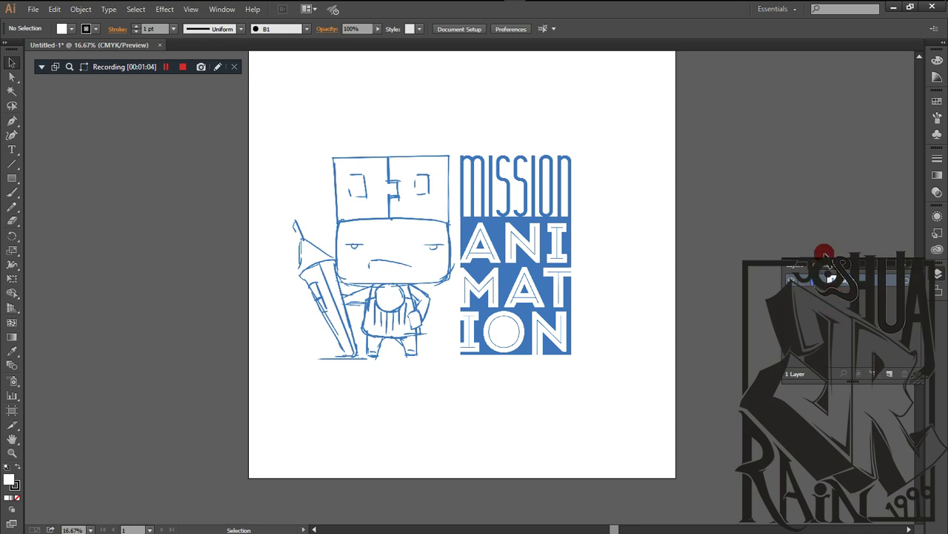
left_click(826, 266)
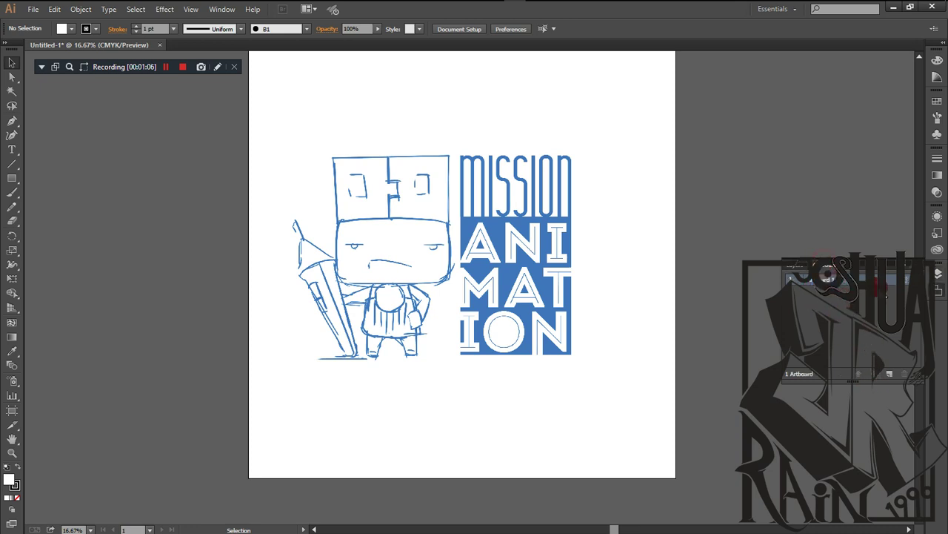
left_click(889, 373)
Step: Turn Layer 1 with the sketch into a template layer and add a new layer for the line art
left_click(794, 265)
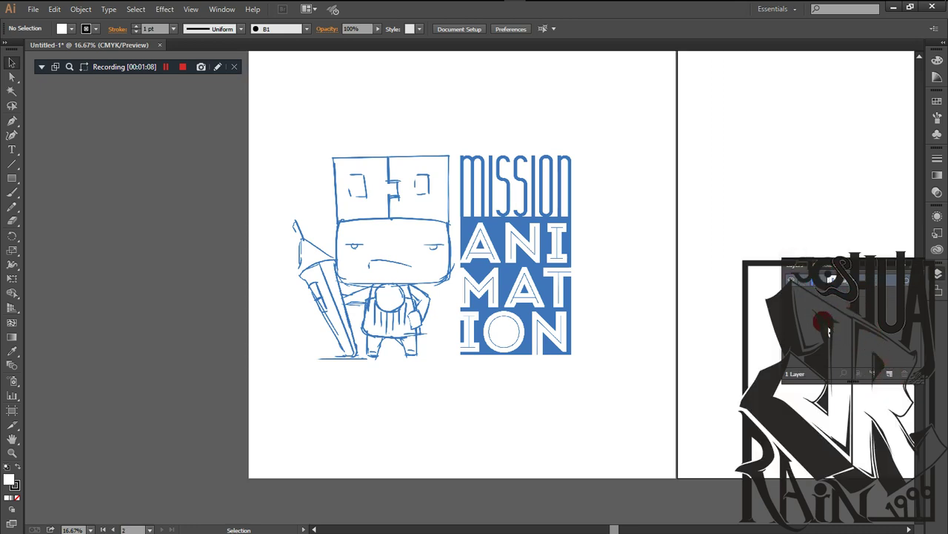
double_click(877, 280)
left_click(418, 266)
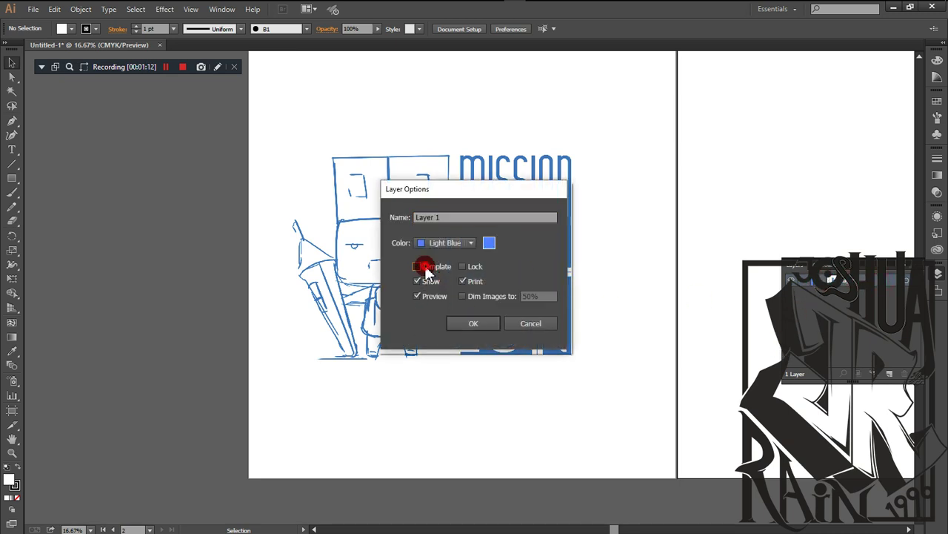
left_click(474, 323)
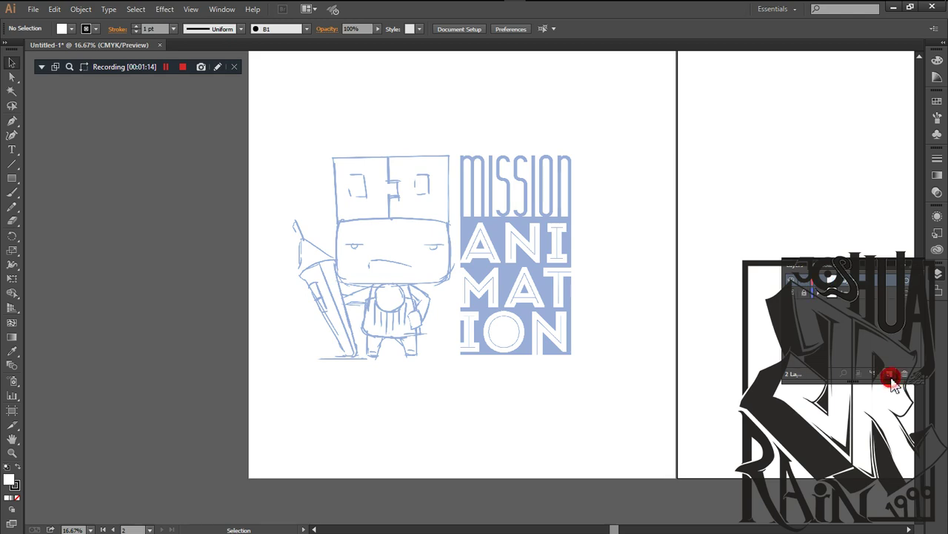
Step: Trace the left side of the character's face down into the lower-left corner with the Paintbrush, redoing the stroke until it fits
scroll(379, 188, "up", 4)
key("b")
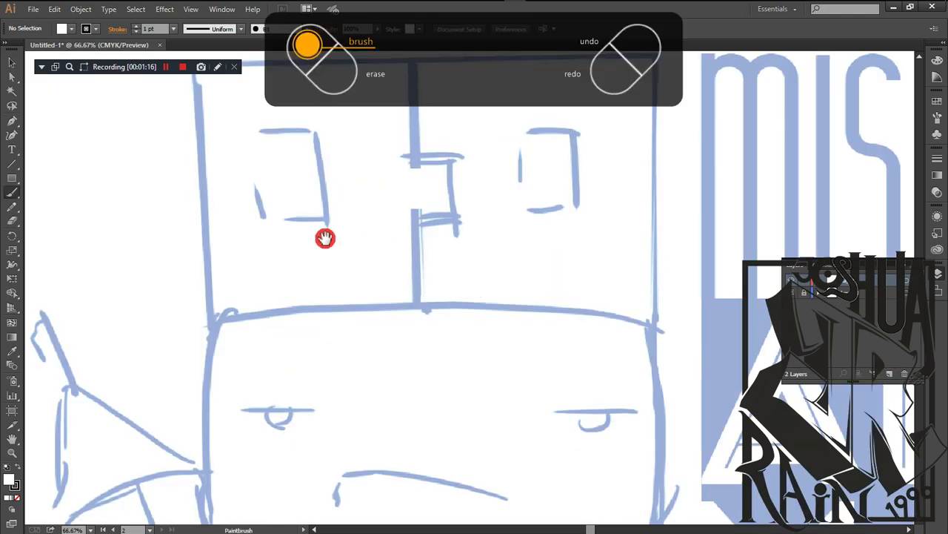
left_click_drag(266, 212, 510, 209)
left_click_drag(426, 306, 332, 145)
left_click_drag(375, 218, 377, 197)
left_click_drag(341, 183, 352, 200)
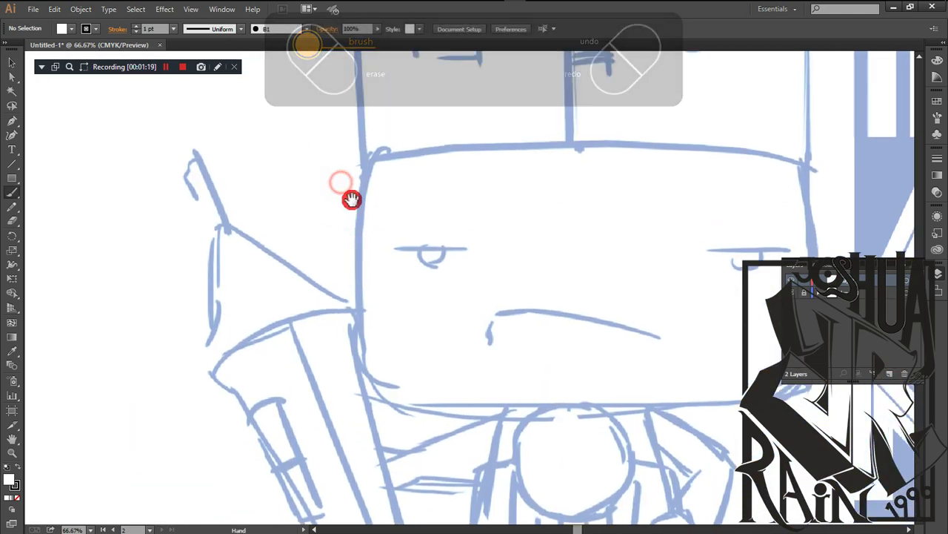
mouse_move(361, 166)
left_mouse_down()
mouse_move(368, 363)
mouse_move(376, 382)
mouse_move(416, 409)
mouse_move(332, 324)
mouse_move(356, 335)
left_mouse_up()
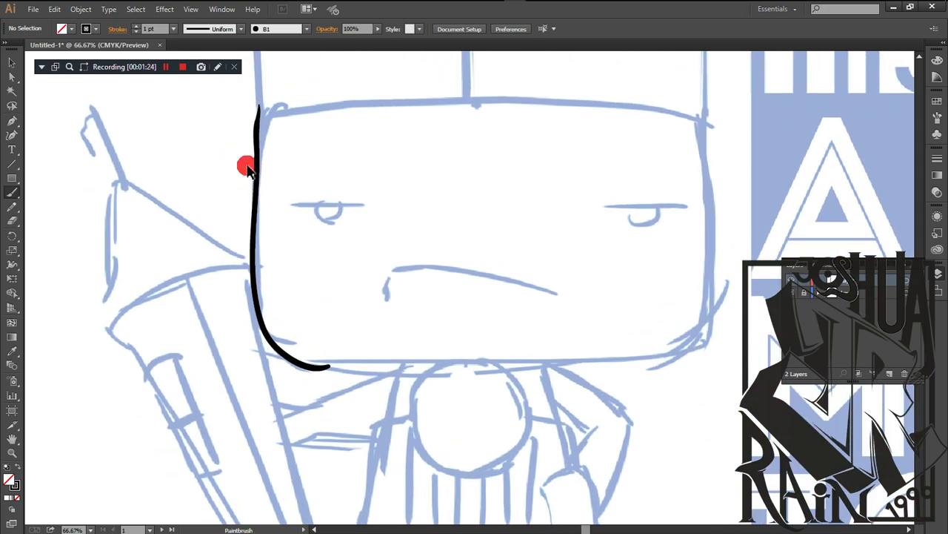
key("ctrl+z")
mouse_move(260, 102)
left_mouse_down()
mouse_move(257, 286)
mouse_move(269, 345)
left_mouse_up()
key("ctrl+z")
mouse_move(257, 119)
left_mouse_down()
mouse_move(250, 298)
mouse_move(277, 346)
left_mouse_up()
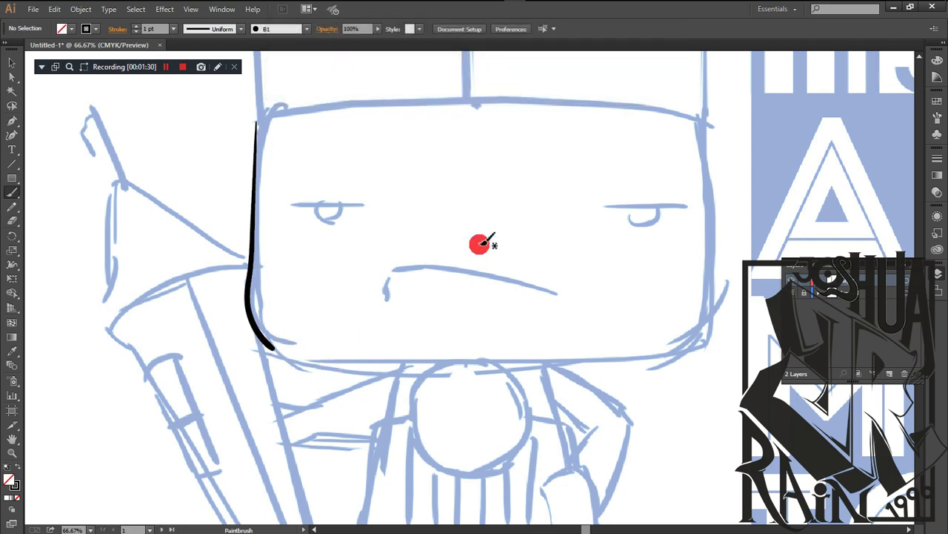
Step: Trace the right side and bottom edge of the character's face and join them to the outline through both rounded lower corners
left_click_drag(592, 197, 571, 228)
mouse_move(689, 136)
left_mouse_down()
mouse_move(692, 309)
mouse_move(684, 360)
mouse_move(667, 379)
left_mouse_up()
left_click_drag(593, 400, 628, 330)
mouse_move(363, 323)
left_mouse_down()
mouse_move(464, 334)
mouse_move(639, 329)
left_mouse_up()
left_click_drag(618, 267, 586, 238)
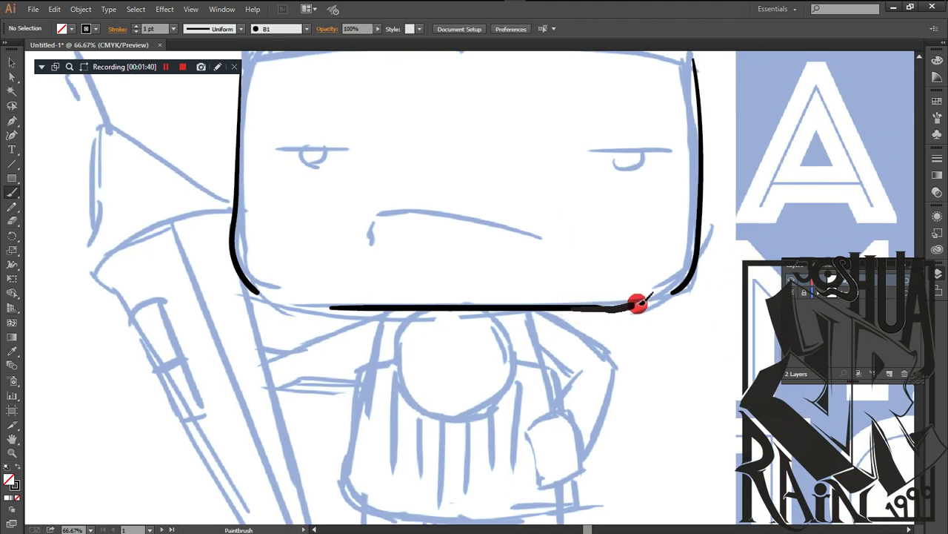
left_click_drag(674, 290, 698, 247)
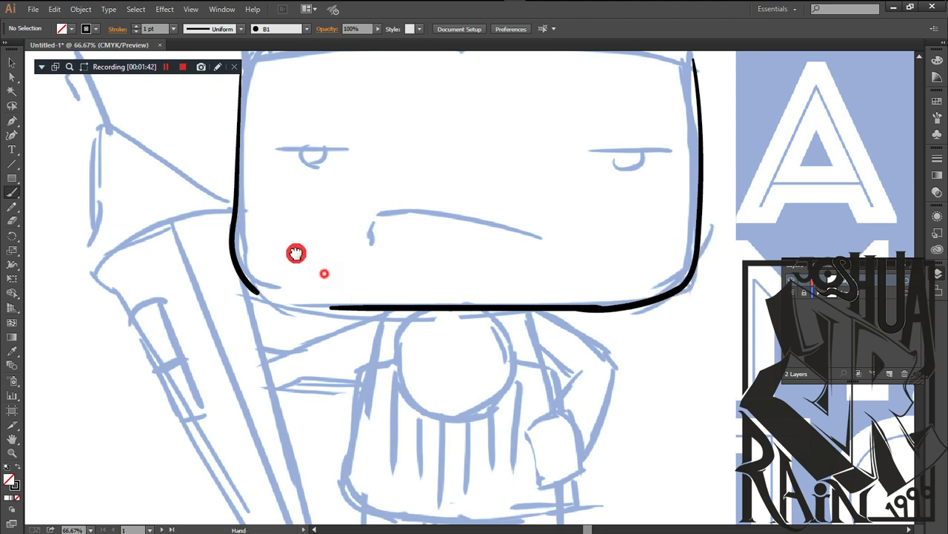
left_click_drag(296, 253, 262, 227)
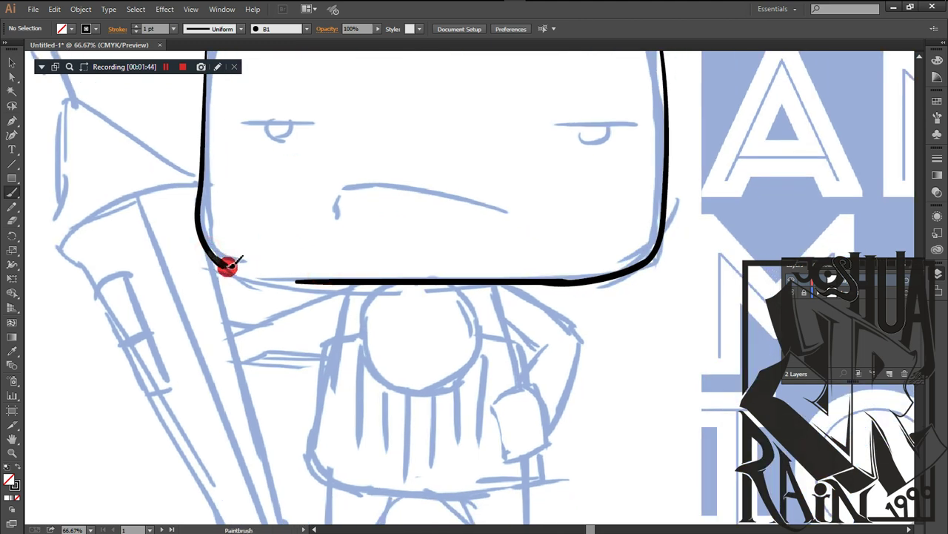
mouse_move(229, 263)
left_mouse_down()
mouse_move(263, 278)
mouse_move(326, 280)
mouse_move(343, 322)
left_mouse_up()
Step: Trace the character's frowning mouth with a short tick at its left end and a small hook at its right end
left_click_drag(351, 268, 345, 270)
left_click(343, 255)
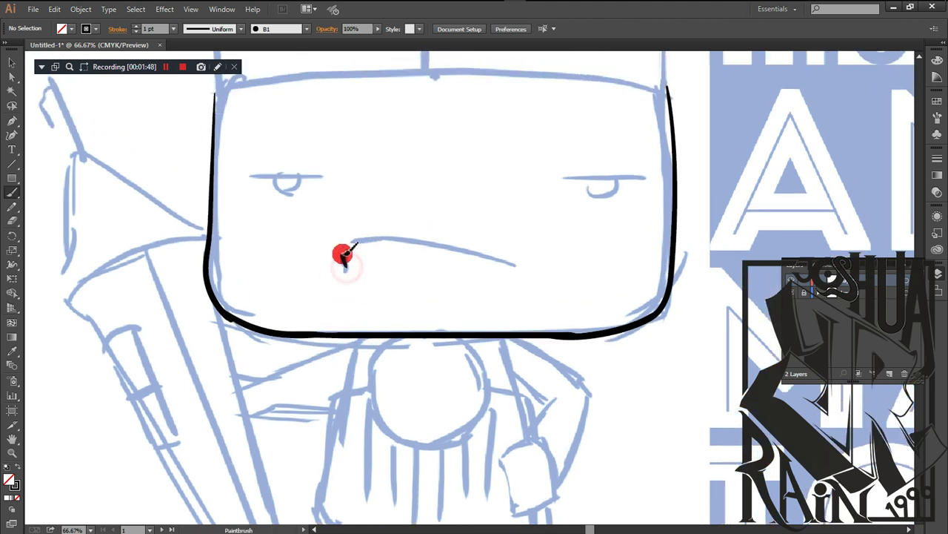
mouse_move(365, 239)
left_mouse_down()
mouse_move(482, 248)
mouse_move(518, 261)
left_mouse_up()
left_click(506, 257)
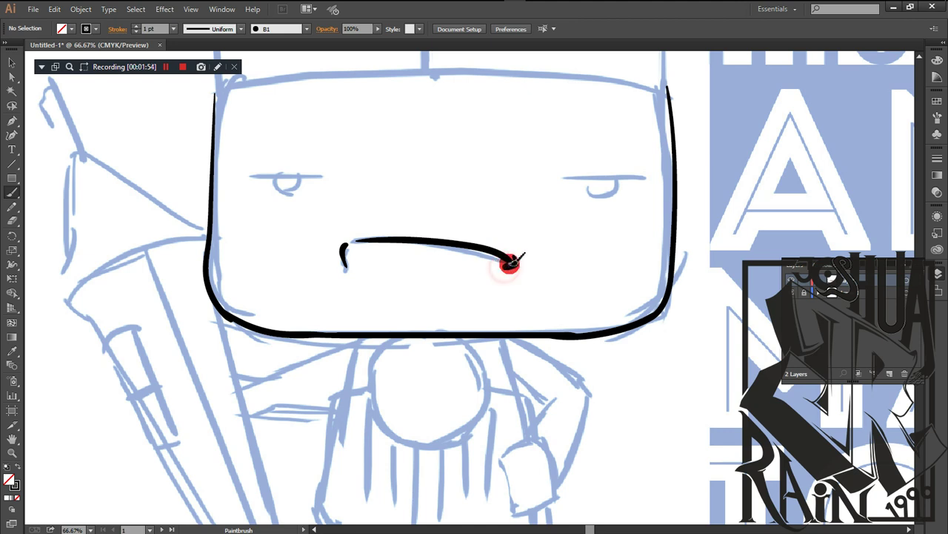
left_click_drag(514, 259, 517, 260)
Step: Trace the right eye as a flat lid line with a half-round pupil outline beneath it
left_click_drag(512, 227, 449, 243)
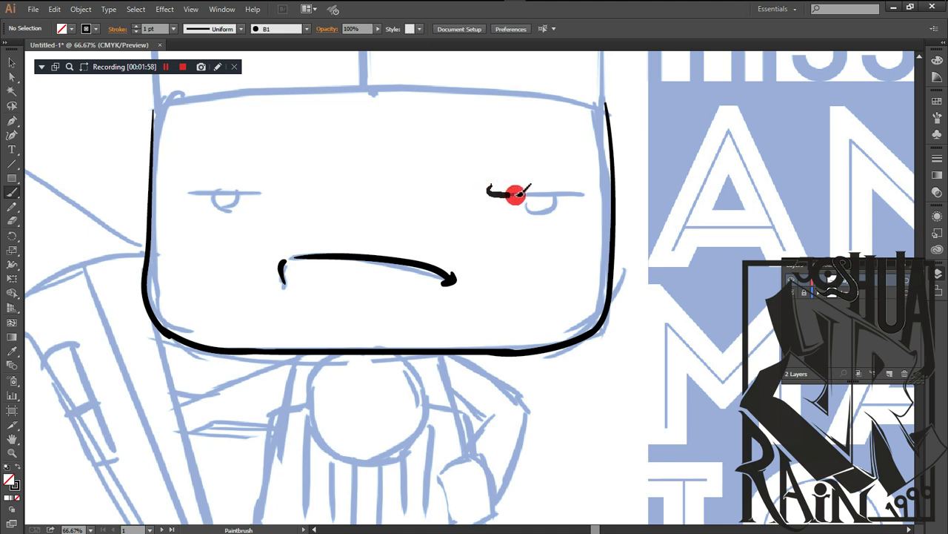
left_click_drag(516, 194, 595, 196)
left_click(532, 201)
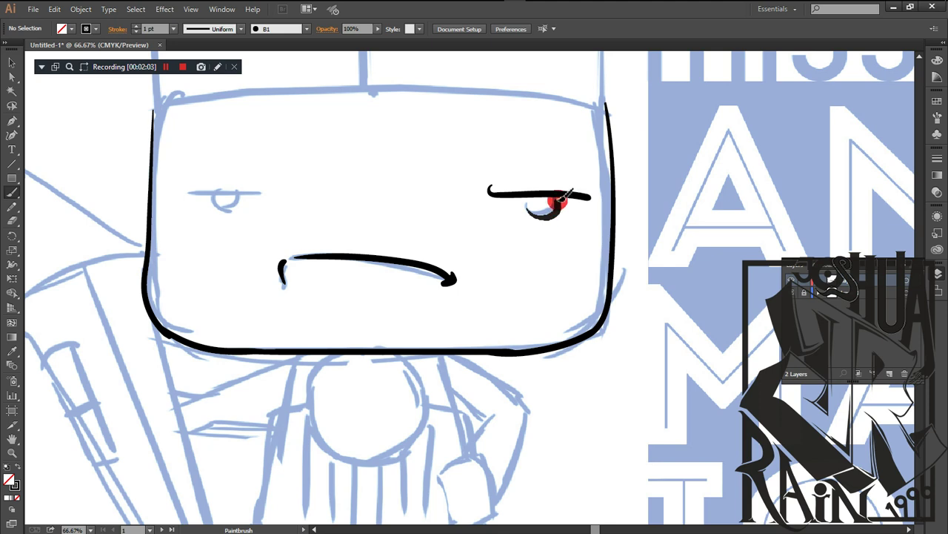
left_click_drag(562, 197, 560, 199)
left_click_drag(532, 193, 546, 190)
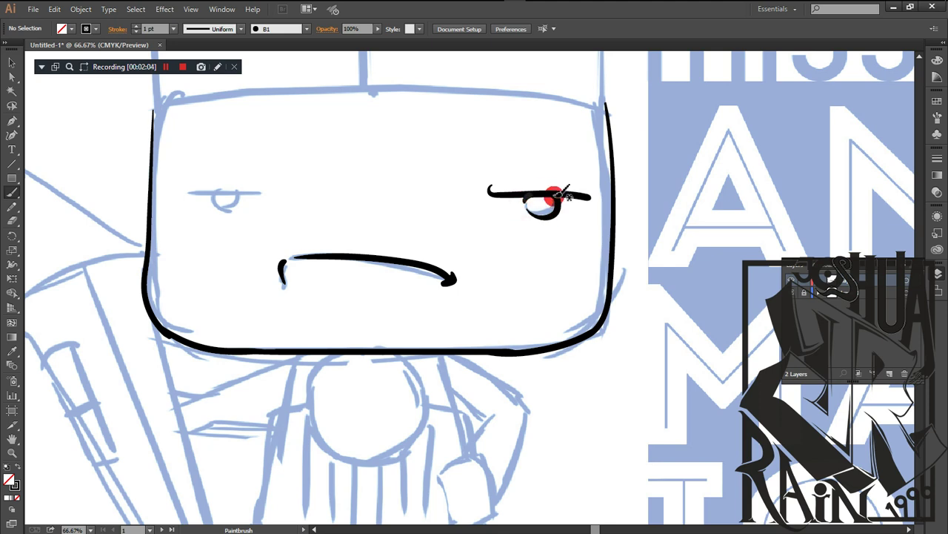
Step: Trace the left eye's flat lid and half-round outline, and add short side accents around the right eye
left_click_drag(257, 212, 301, 194)
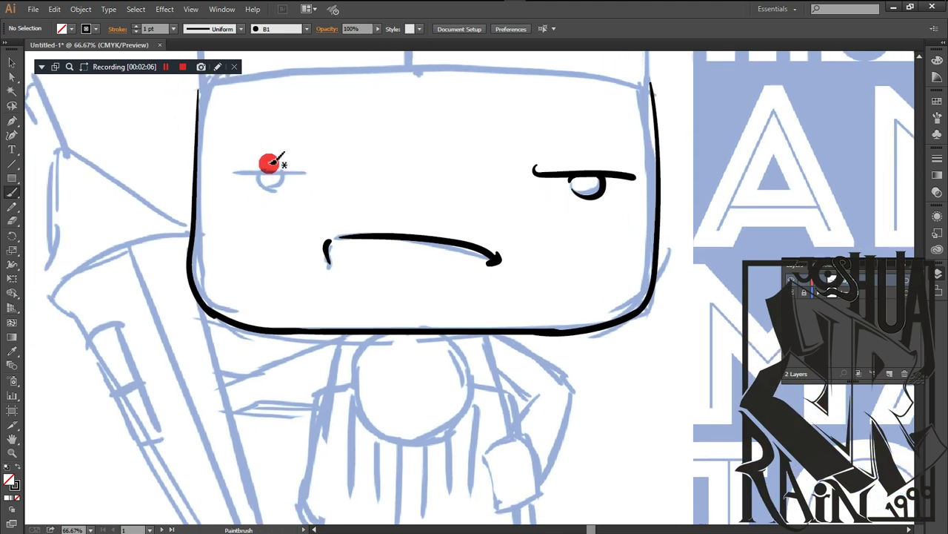
left_click(239, 161)
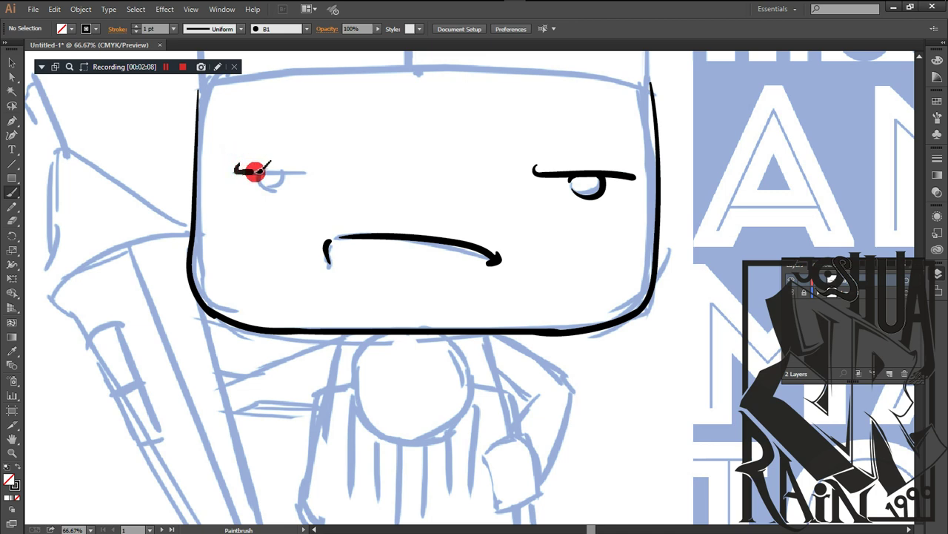
mouse_move(289, 171)
left_mouse_down()
mouse_move(254, 174)
mouse_move(305, 172)
mouse_move(257, 172)
mouse_move(232, 194)
mouse_move(263, 186)
left_mouse_up()
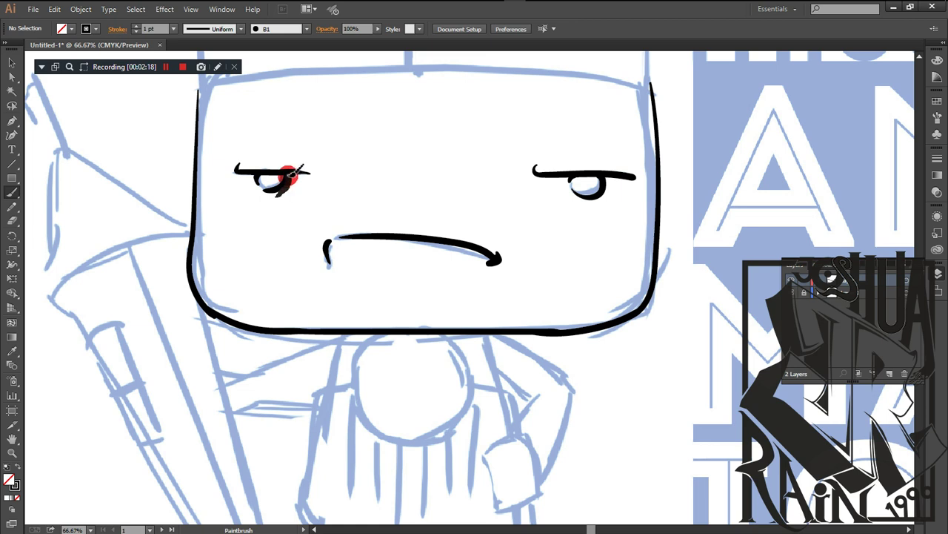
left_click_drag(290, 175, 296, 171)
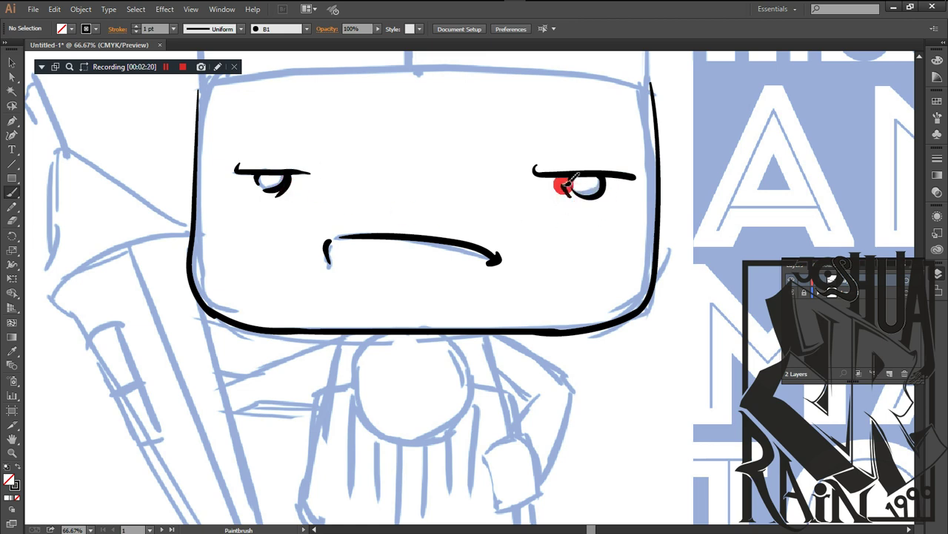
left_click_drag(567, 180, 614, 193)
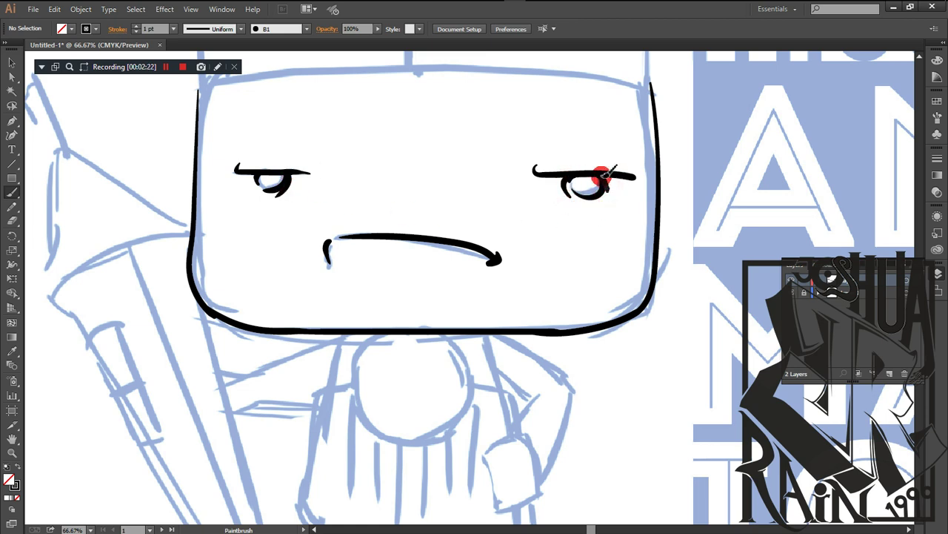
left_click_drag(236, 190, 266, 175)
Step: Trace the two slanted lines running down from the head's bottom edge on either side of the chest circle
key("space")
left_click_drag(347, 289, 350, 406)
left_click_drag(360, 402, 322, 277)
mouse_move(330, 340)
left_mouse_down()
mouse_move(328, 309)
mouse_move(455, 208)
mouse_move(454, 250)
left_mouse_up()
key("space")
left_click_drag(332, 231, 421, 226)
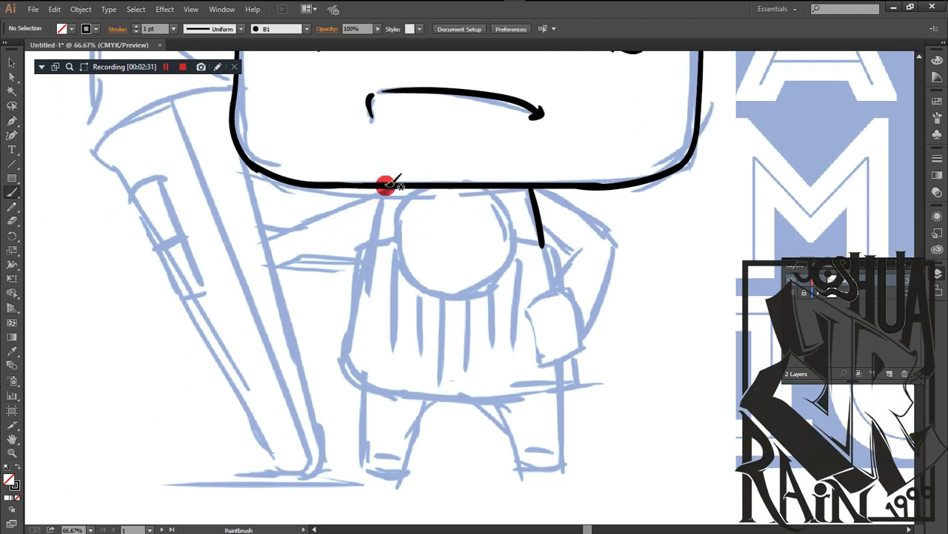
left_click_drag(386, 185, 375, 234)
Step: Trace the right arm's outer edge from the shoulder to the elbow and outline the hand below it
left_click_drag(561, 249, 495, 225)
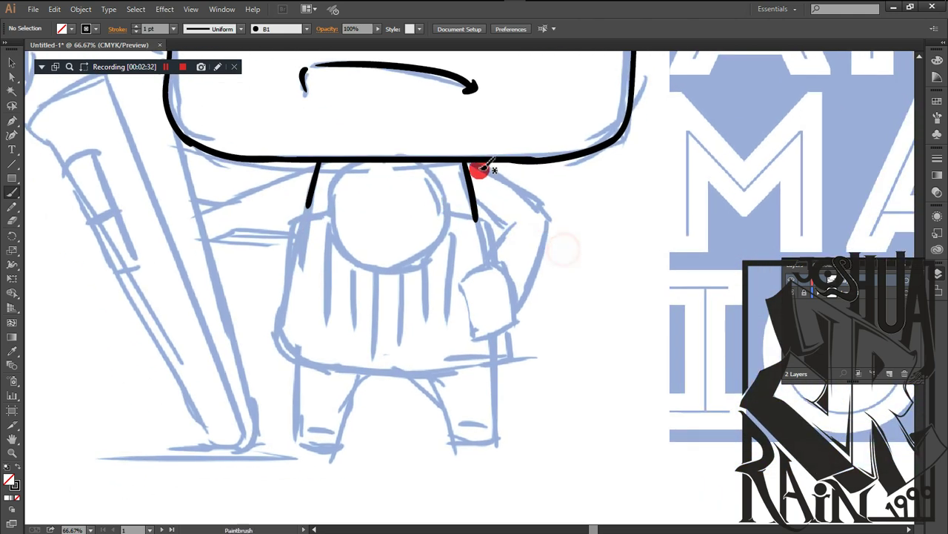
mouse_move(476, 161)
left_mouse_down()
mouse_move(547, 212)
mouse_move(524, 180)
mouse_move(556, 177)
mouse_move(516, 215)
mouse_move(492, 211)
mouse_move(520, 196)
mouse_move(544, 229)
left_mouse_up()
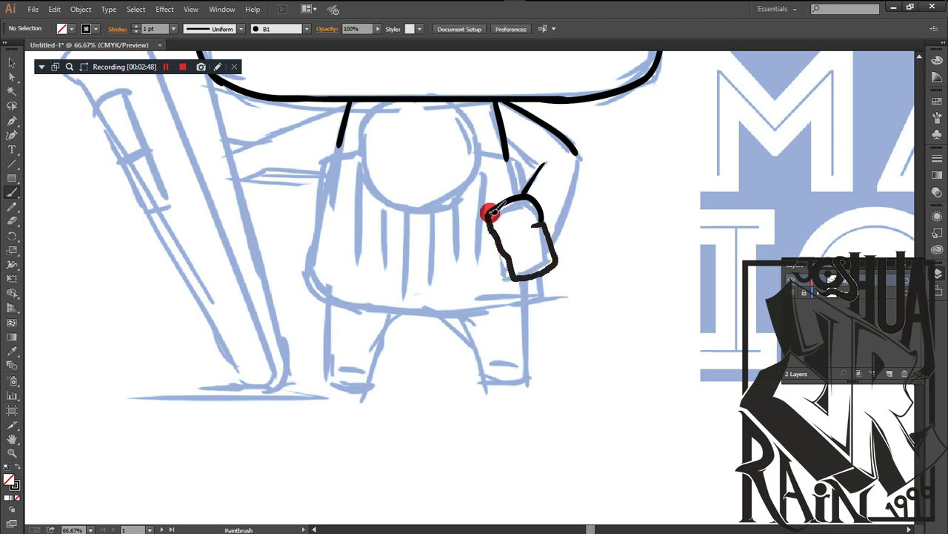
key("space")
left_click_drag(534, 200, 511, 220)
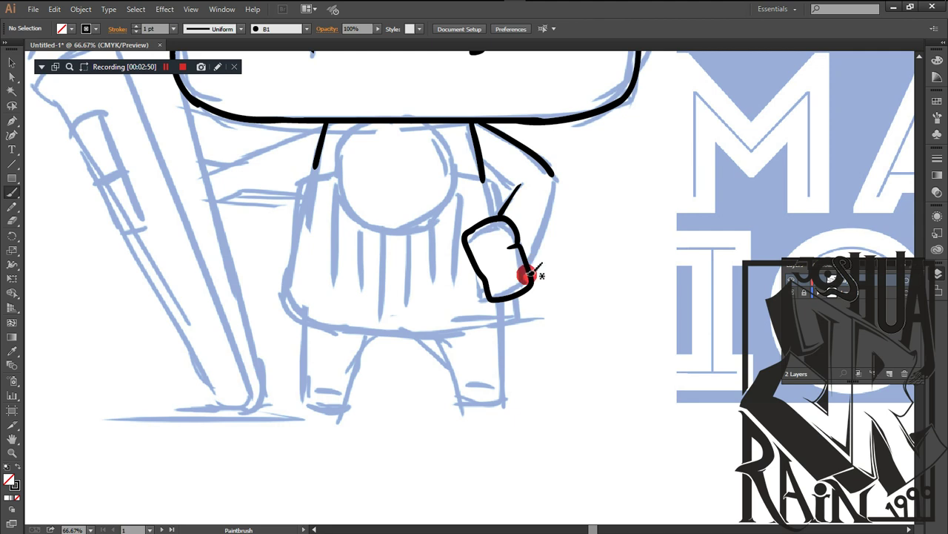
Step: Redo the outer forearm line from the elbow to the hand and trace the inner edge of the right upper arm
key("ctrl+z")
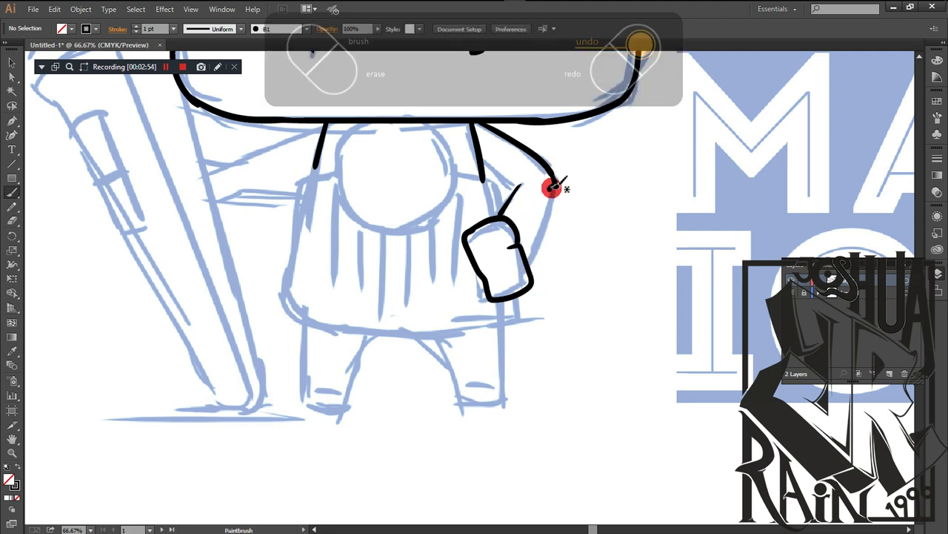
left_click_drag(553, 185, 540, 255)
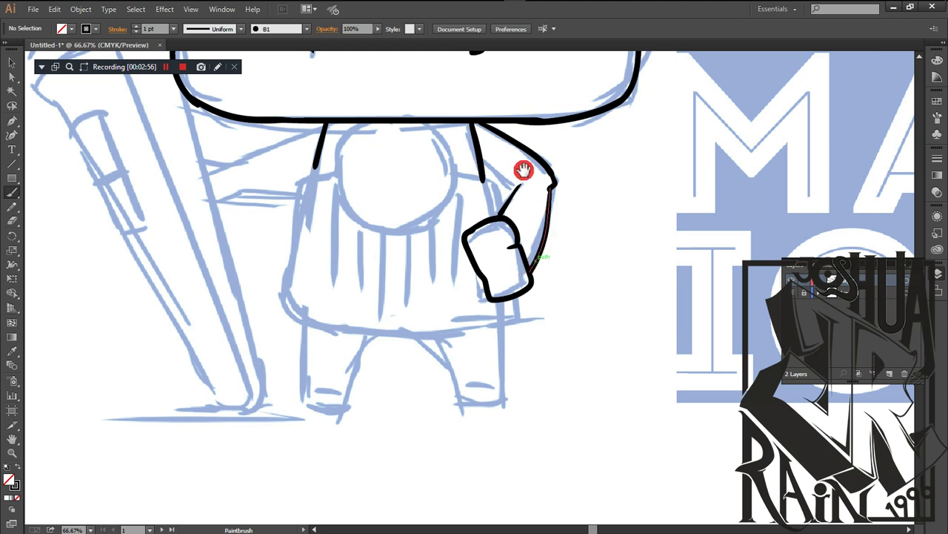
scroll(518, 174, "up", 2)
left_click_drag(492, 194, 530, 226)
key("space")
mouse_move(465, 236)
left_mouse_down()
mouse_move(527, 230)
mouse_move(541, 245)
left_mouse_up()
mouse_move(556, 220)
left_mouse_down()
mouse_move(479, 203)
mouse_move(512, 227)
left_mouse_up()
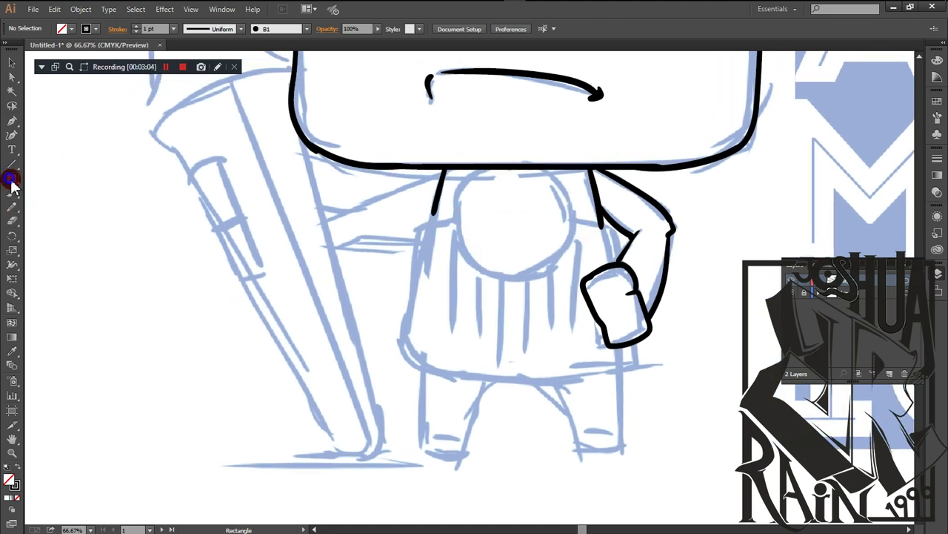
Step: Draw a circle about 3.43 in wide over the sketched chest circle and give it a 13 pt stroke
left_click_drag(12, 185, 51, 207)
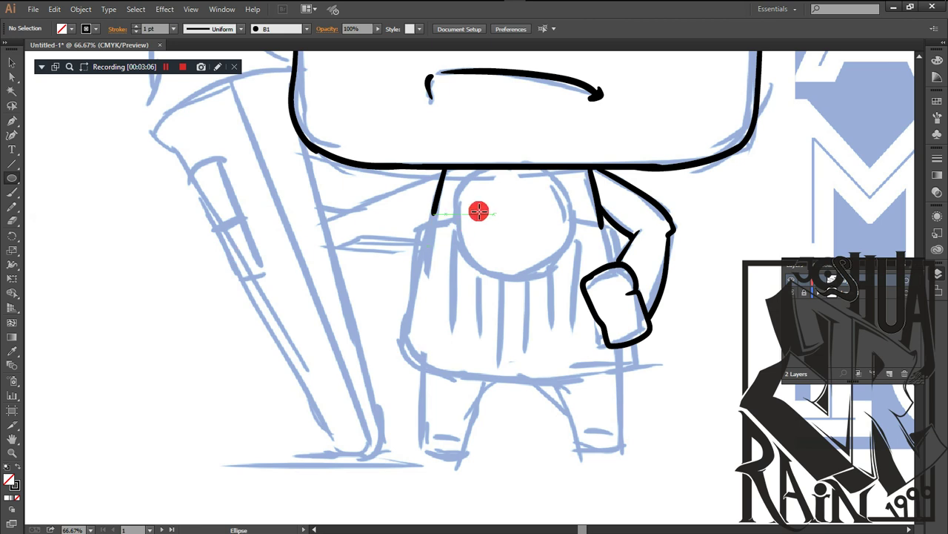
left_click_drag(460, 195, 557, 291)
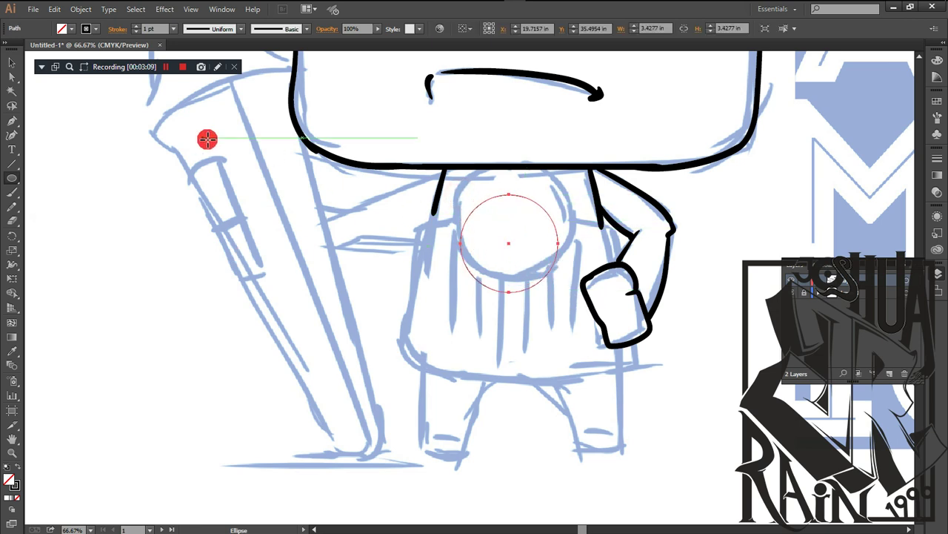
left_click(135, 26)
left_click(135, 26)
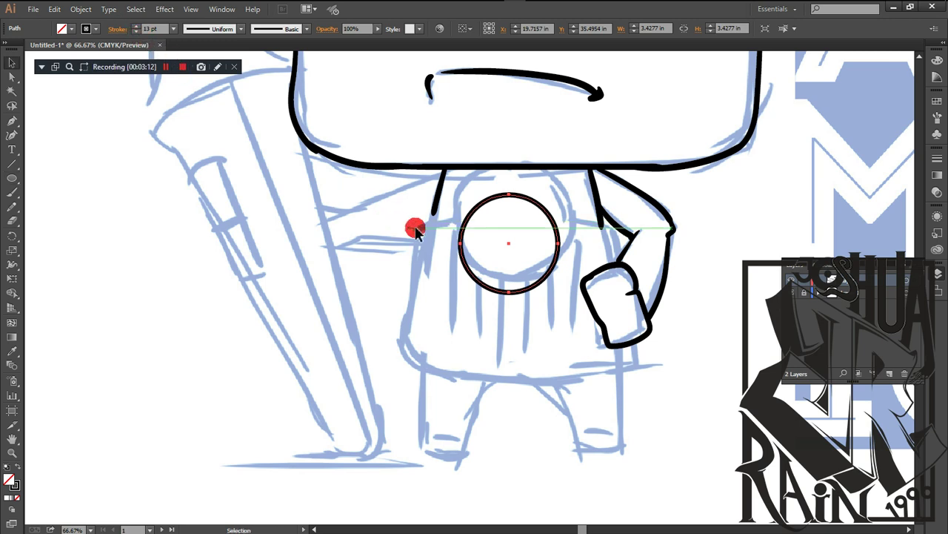
Step: Move the circle onto the sketched chest circle, enlarge it to about 4.01 in and nudge it into alignment
key("v")
mouse_move(541, 287)
left_mouse_down()
mouse_move(546, 254)
mouse_move(550, 265)
left_mouse_up()
key("a")
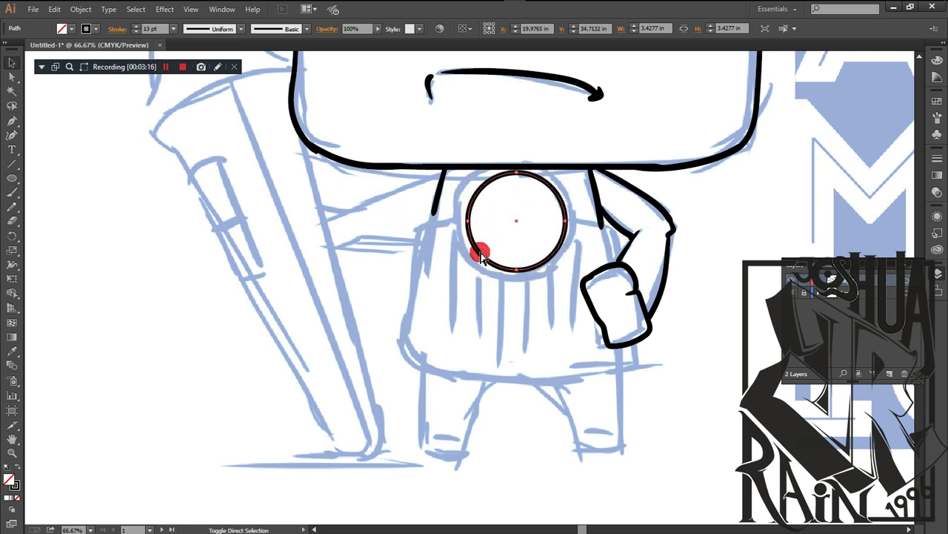
key("v")
mouse_move(469, 269)
left_mouse_down()
mouse_move(449, 281)
mouse_move(452, 273)
left_mouse_up()
key("Left")
key("Left")
key("Left")
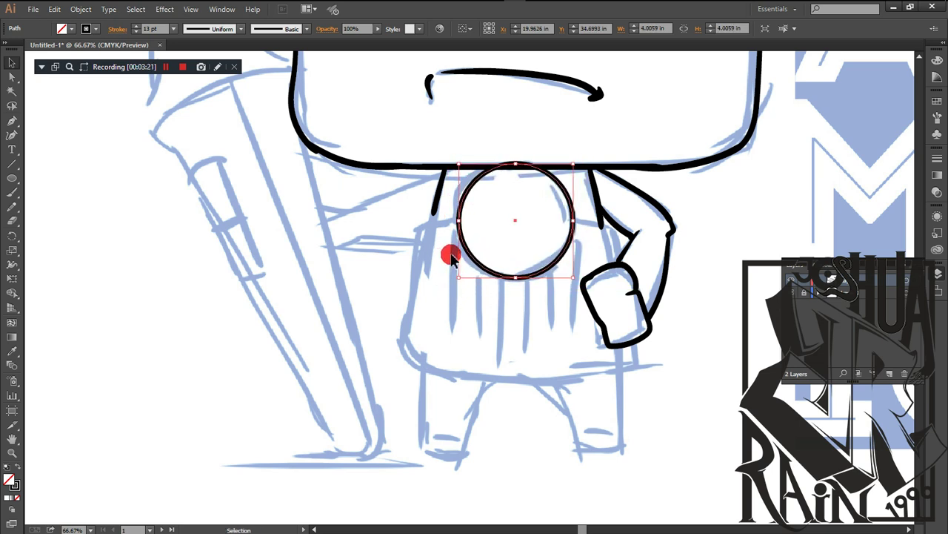
key("Up")
key("Up")
key("Up")
left_click(280, 215)
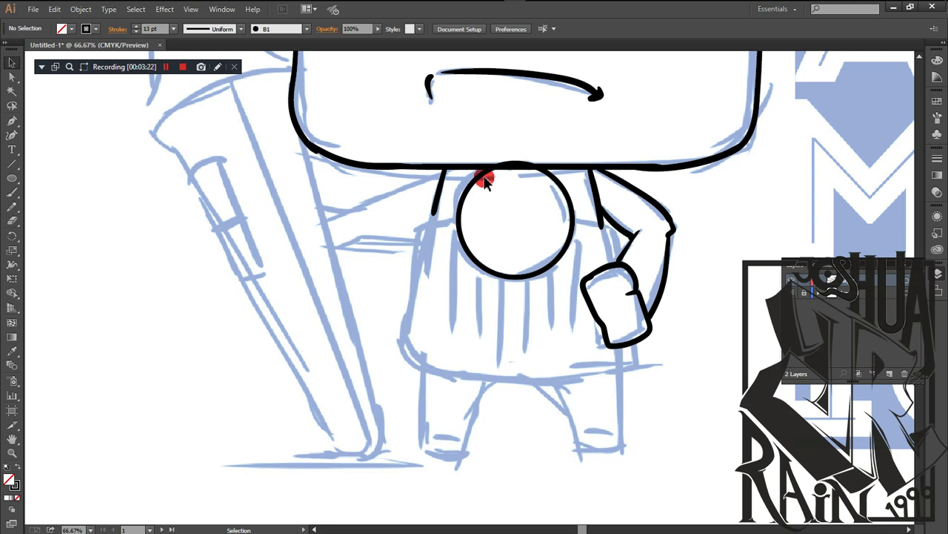
Step: Expand the chest circle's stroke into a filled outline shape
left_click(484, 182)
left_click(81, 9)
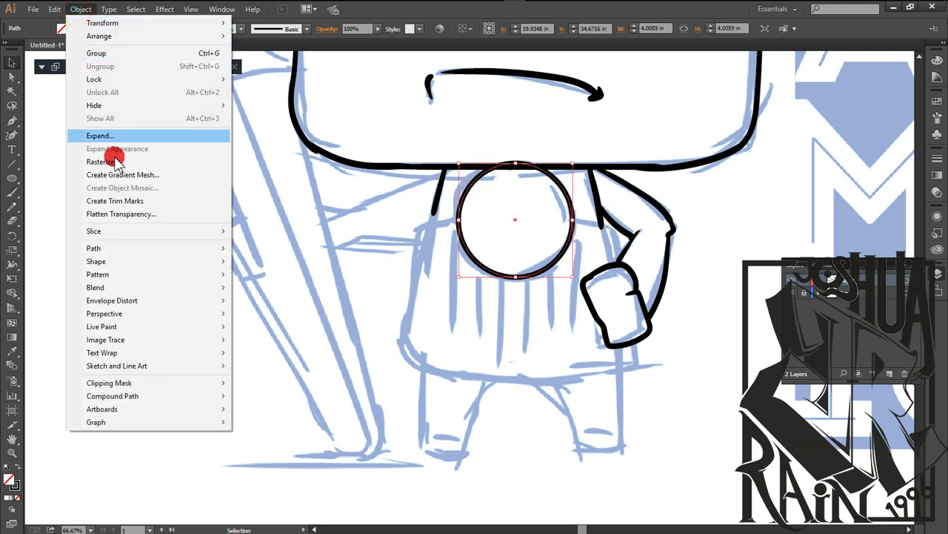
left_click(110, 134)
key("Return")
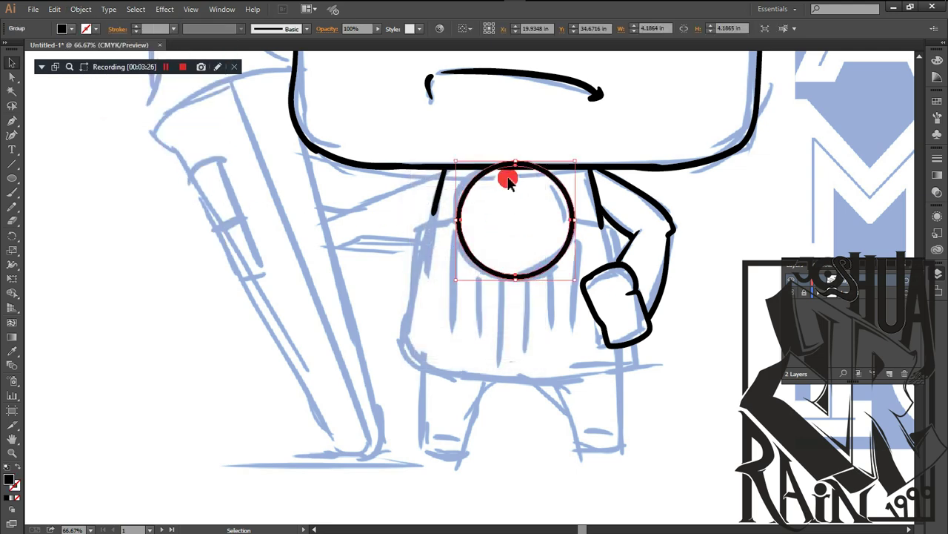
Step: Cut the expanded chest circle and paste it in the same place on a new separate layer
key("shift+e")
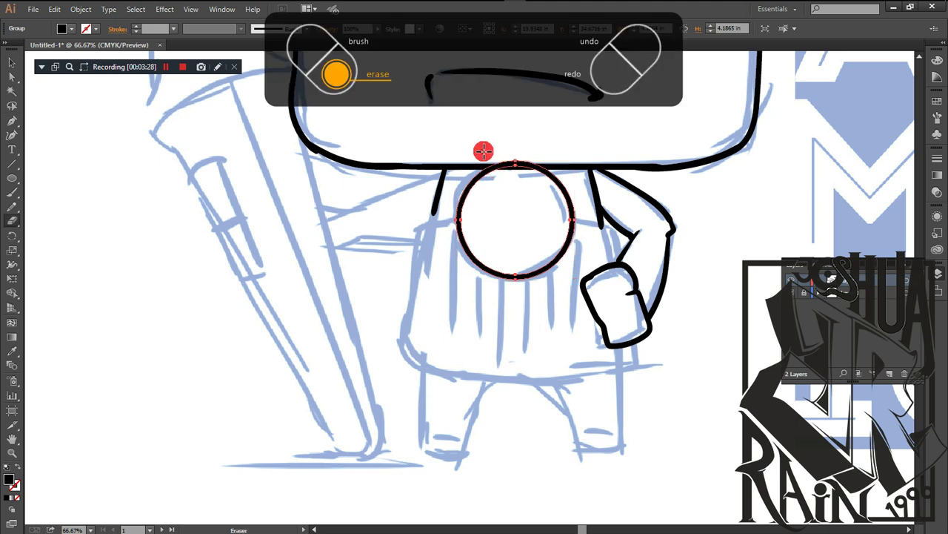
key("ctrl+space")
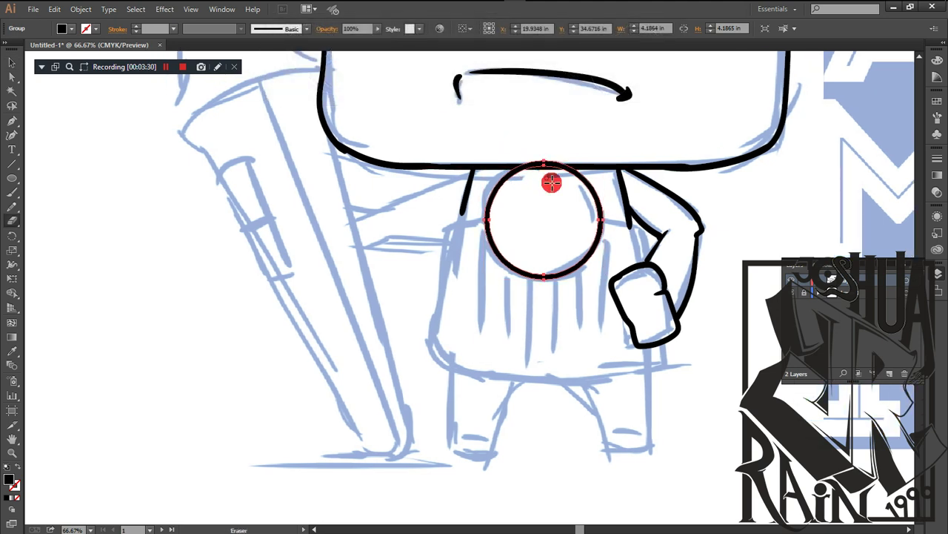
key("a")
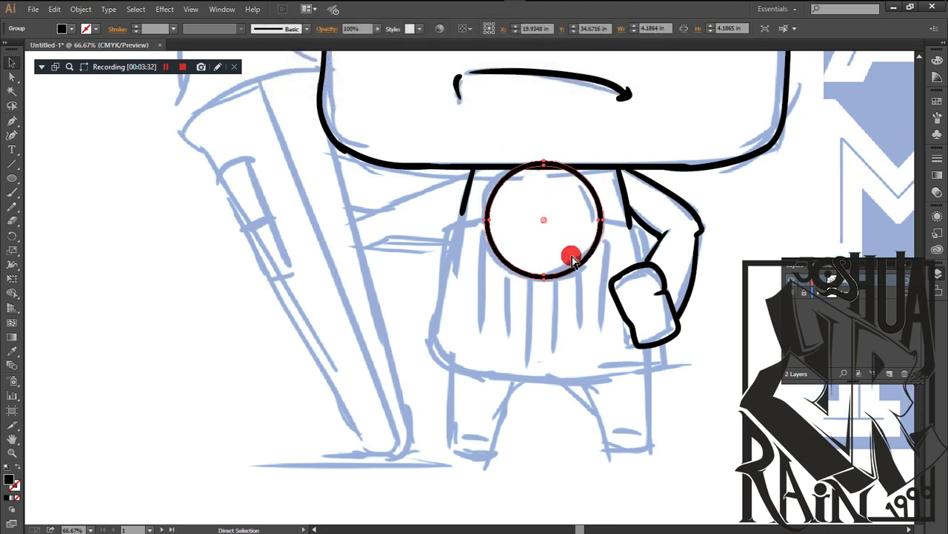
key("Delete")
key("v")
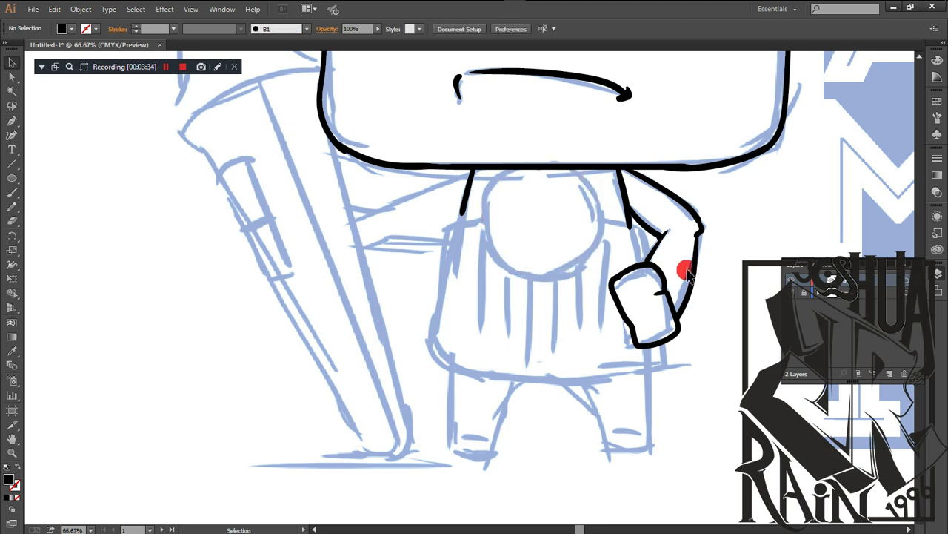
key("ctrl+z")
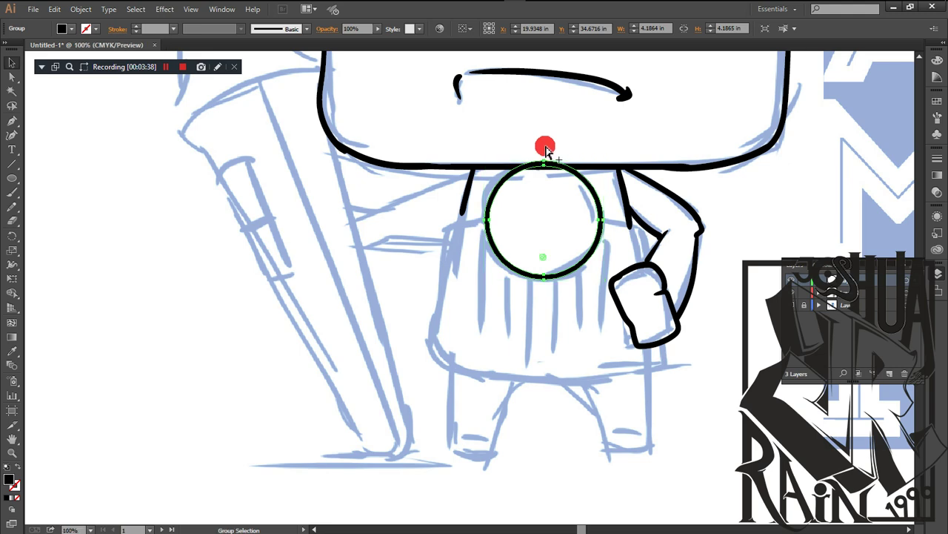
Step: Erase the top part of the chest circle where it overlaps the head's bottom edge
scroll(545, 148, "up", 2)
left_click_drag(545, 147, 516, 163)
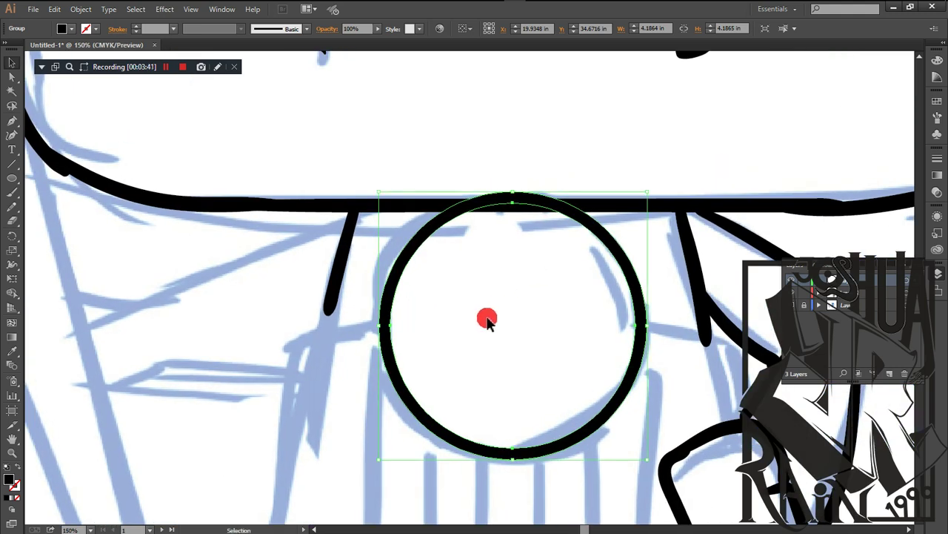
key("shift+e")
mouse_move(465, 175)
left_mouse_down()
mouse_move(469, 198)
mouse_move(489, 209)
left_mouse_up()
mouse_move(472, 175)
left_mouse_down()
mouse_move(497, 217)
mouse_move(508, 191)
mouse_move(535, 214)
left_mouse_up()
mouse_move(573, 183)
left_mouse_down()
mouse_move(508, 229)
mouse_move(552, 201)
mouse_move(589, 201)
mouse_move(528, 208)
mouse_move(513, 205)
mouse_move(519, 181)
mouse_move(540, 198)
mouse_move(569, 200)
mouse_move(498, 191)
left_mouse_up()
key("v")
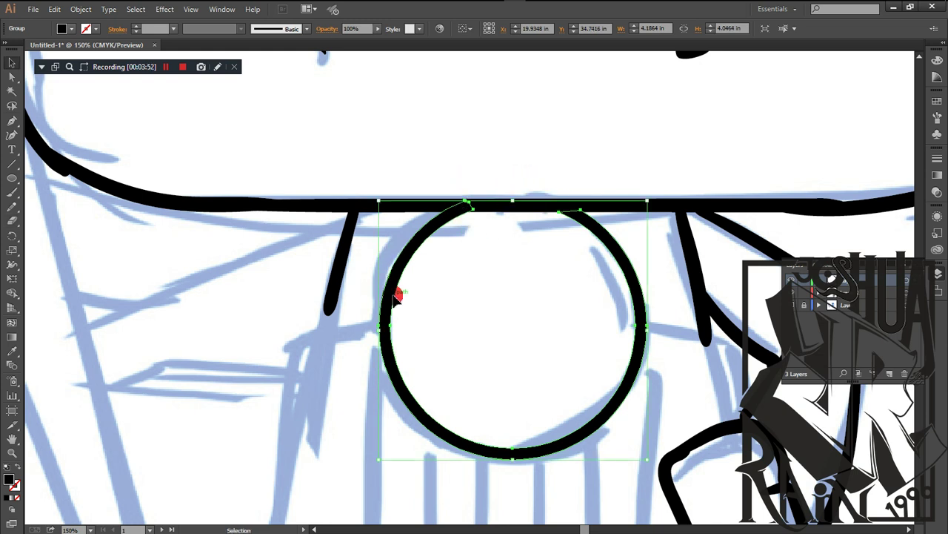
Step: Move the trimmed chest circle back in place onto the line-art layer and delete the extra layer
key("ctrl+shift+b")
key("Delete")
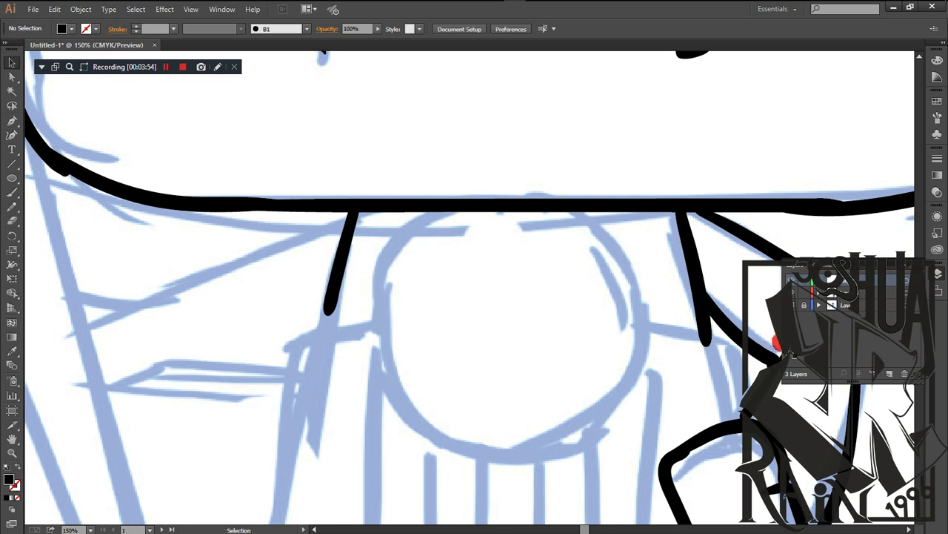
key("ctrl+z")
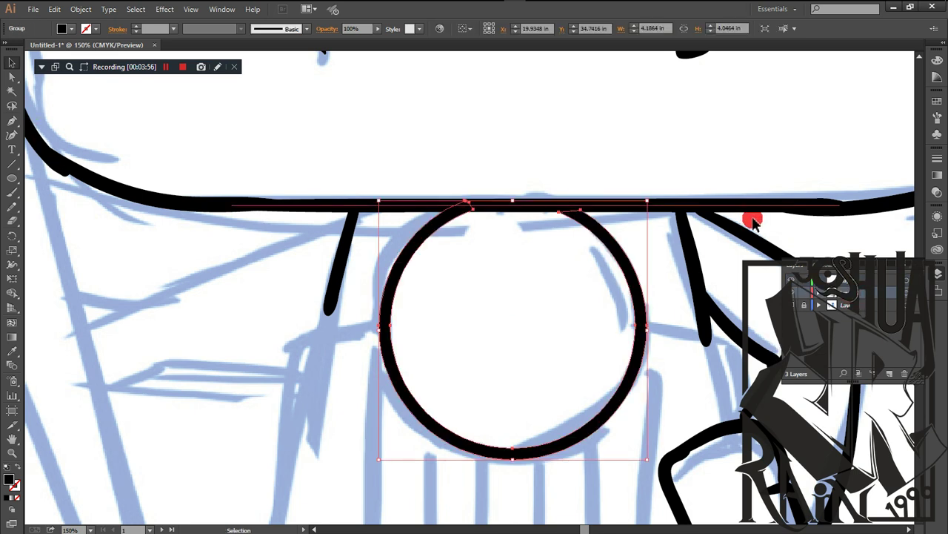
left_click(906, 373)
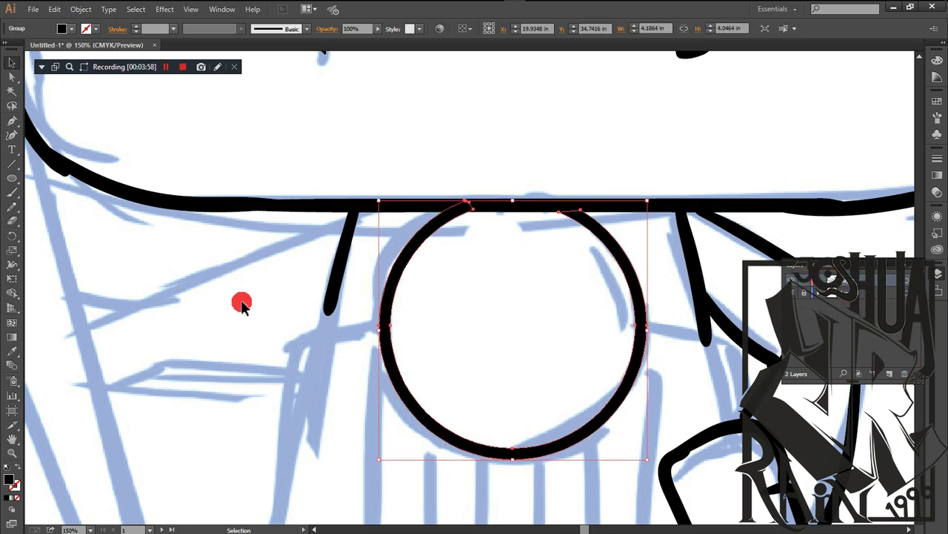
left_click(245, 307)
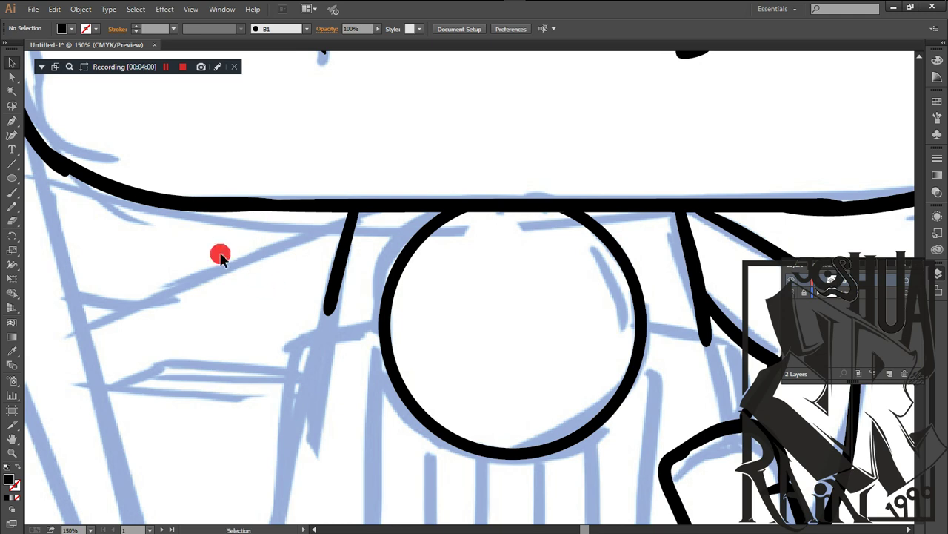
mouse_move(206, 294)
left_mouse_down()
mouse_move(438, 329)
mouse_move(388, 303)
left_mouse_up()
scroll(393, 326, "left", 5)
scroll(393, 326, "up", 1)
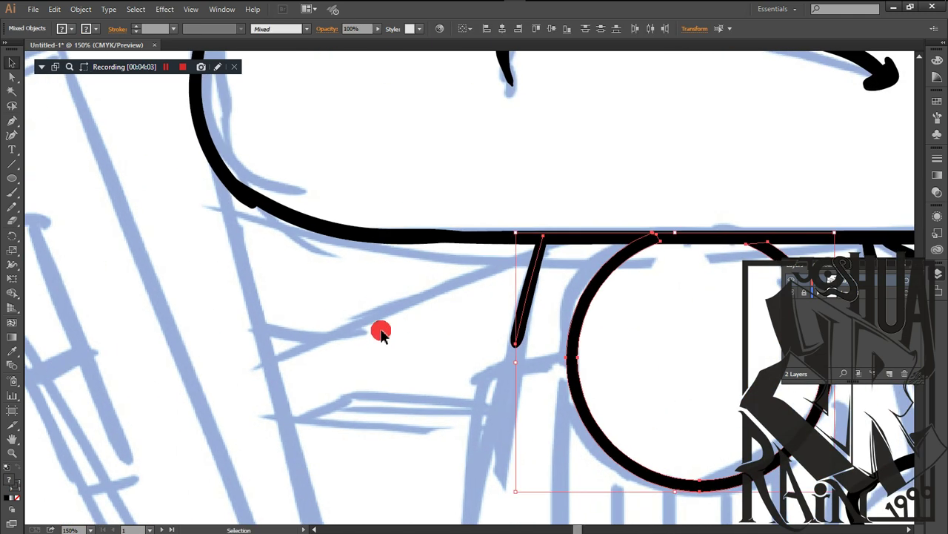
left_click(380, 333)
key("a")
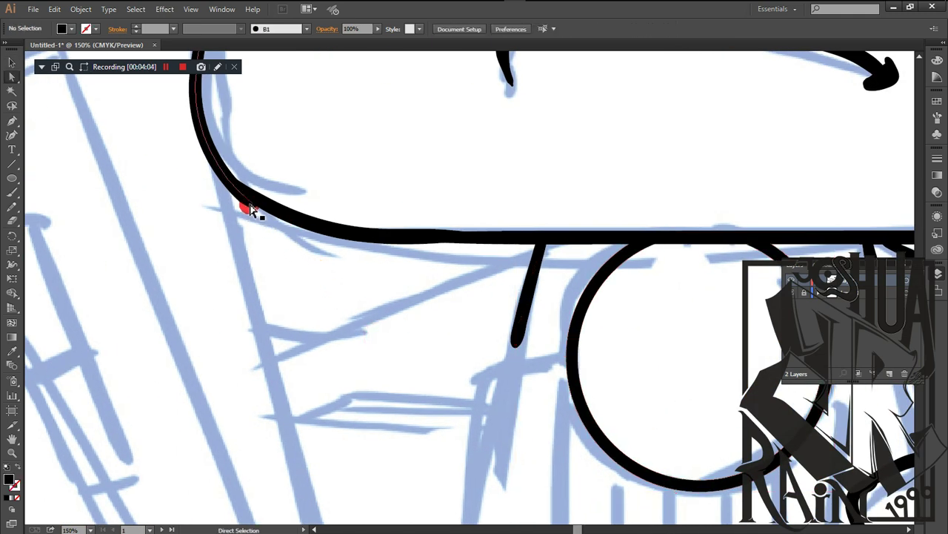
left_click(252, 210)
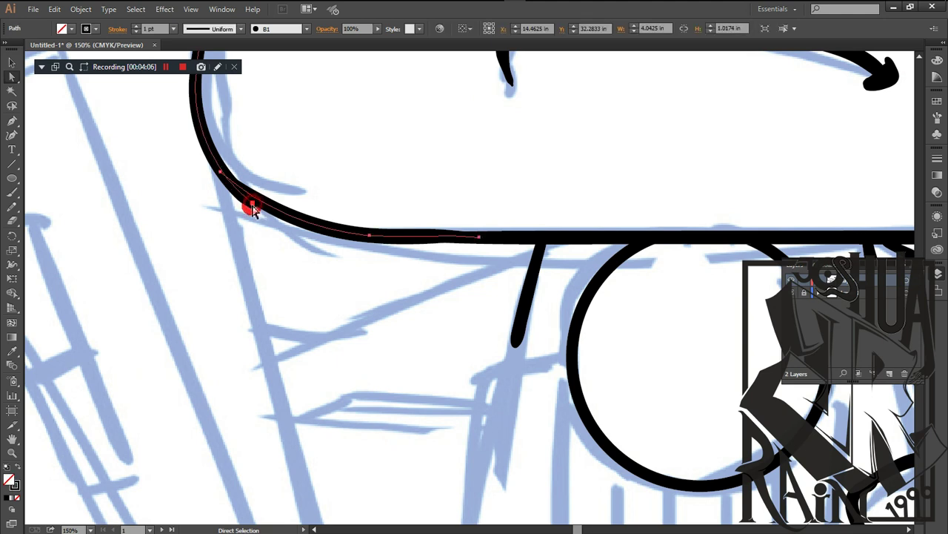
left_click_drag(252, 207, 265, 237)
key("ctrl+z")
key("ctrl+z")
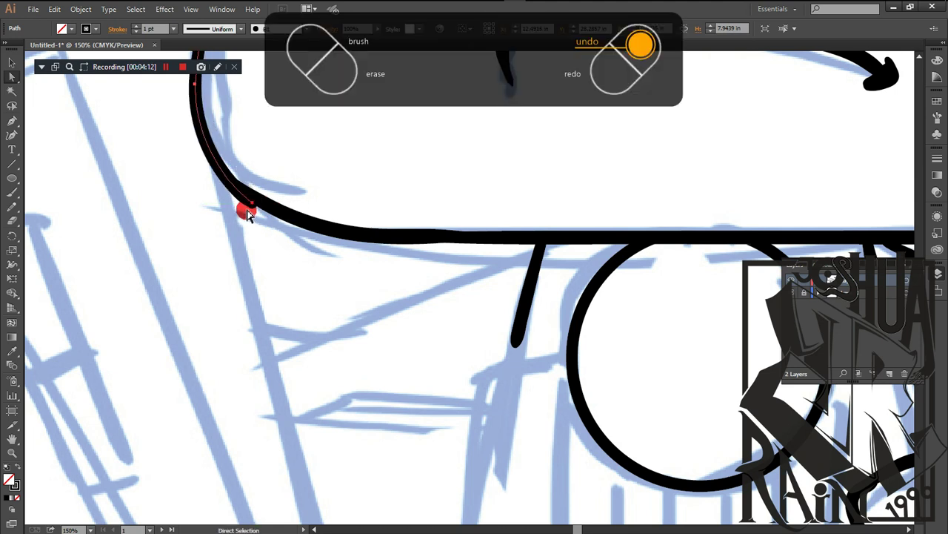
Step: Move the end point of the head's left side stroke onto the lower corner curve and adjust its handle to smooth the join
left_click(252, 208)
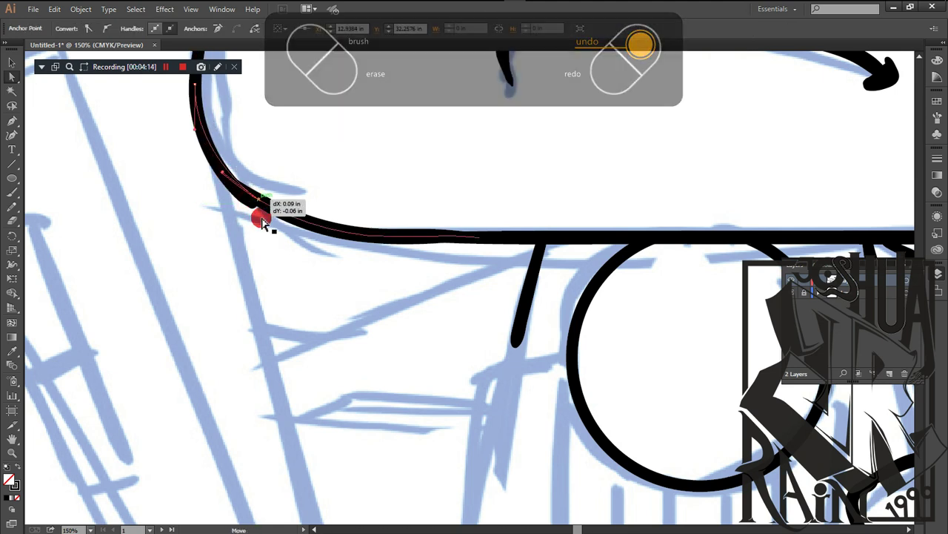
left_click_drag(228, 187, 212, 176)
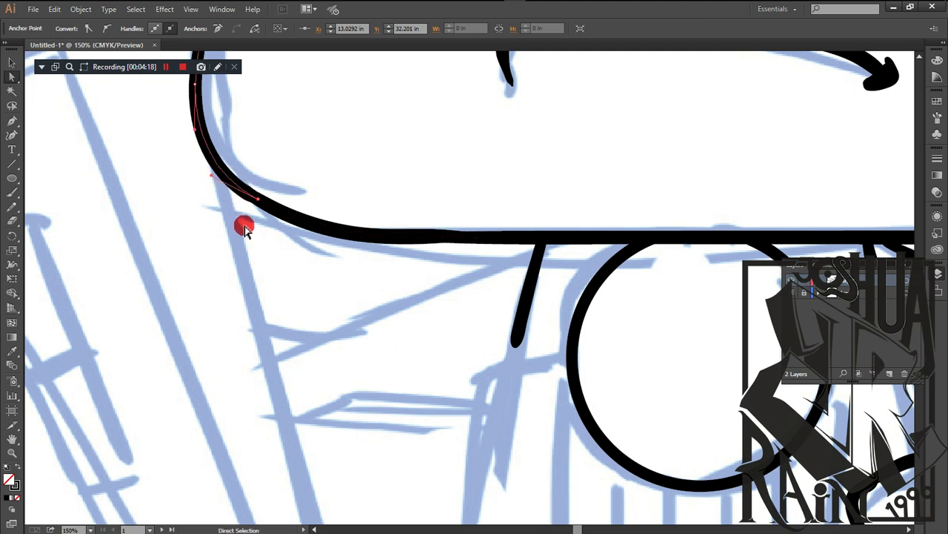
left_click(241, 233)
key("v")
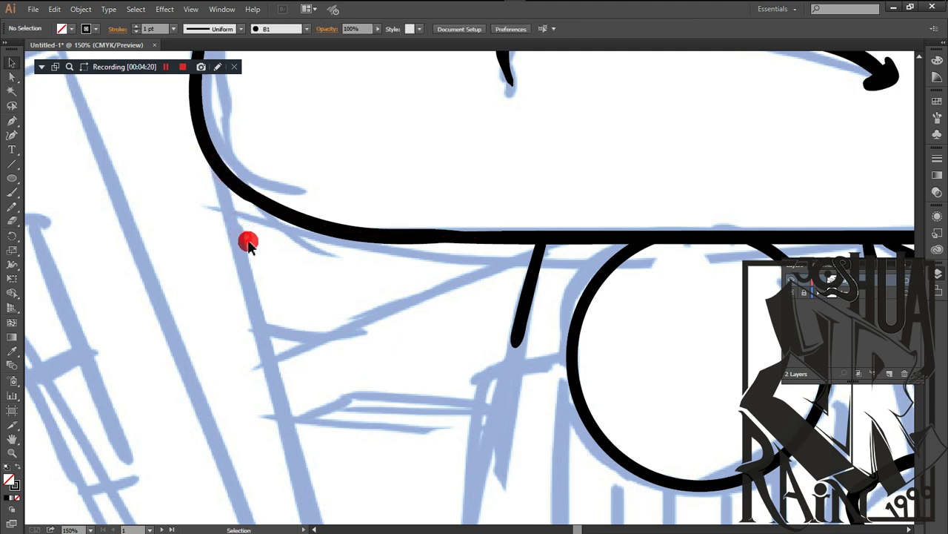
scroll(408, 375, "down", 4)
scroll(474, 452, "up", 1)
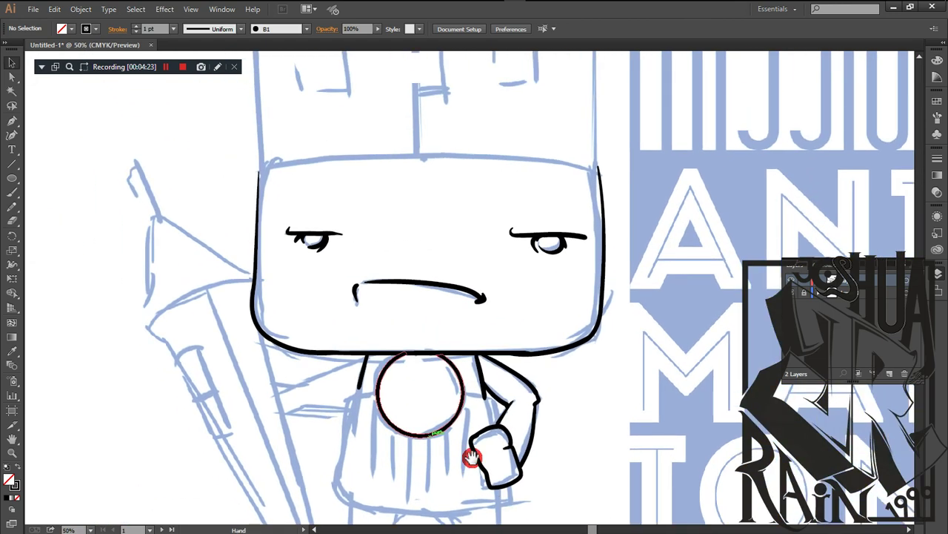
key("ctrl+0")
left_click(165, 67)
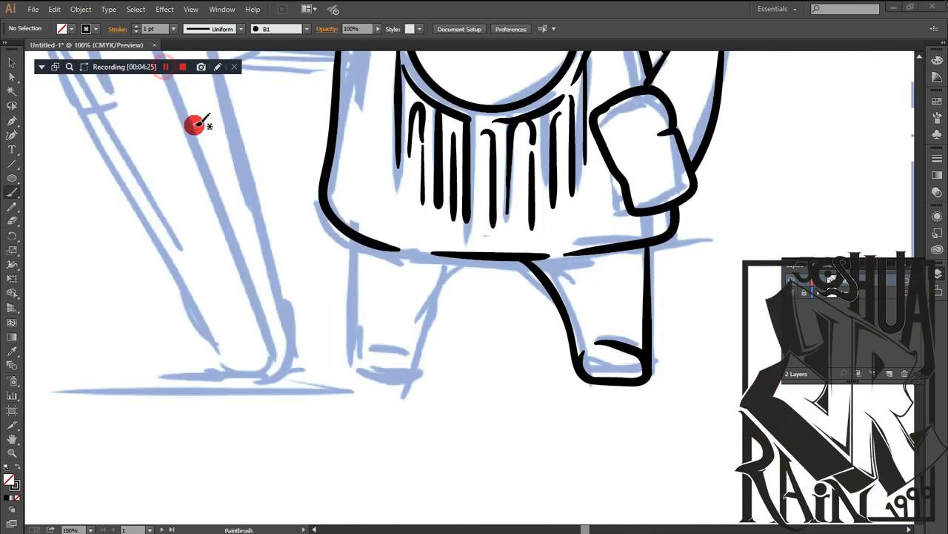
Step: Select all strokes of the finished right leg and make a reflected copy across the vertical axis
scroll(441, 314, "up", 3)
key("v")
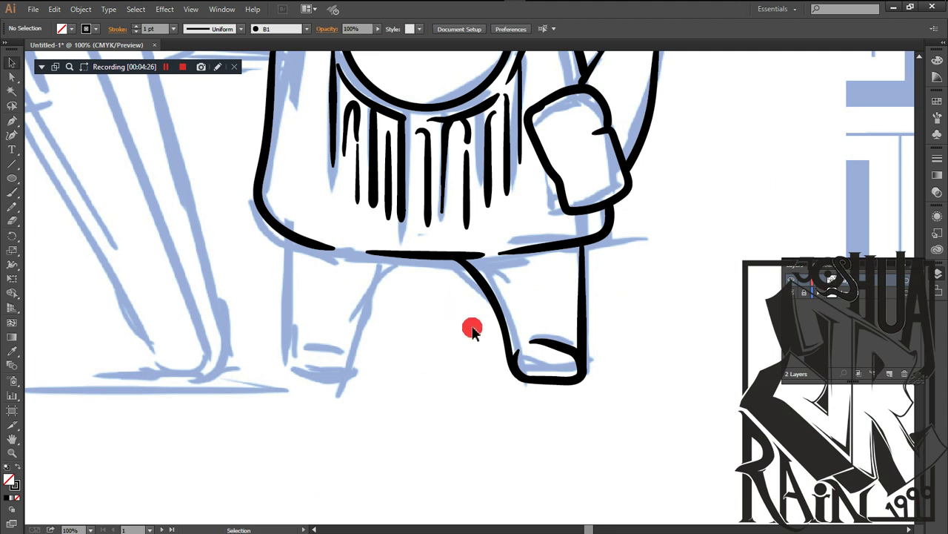
mouse_move(647, 449)
left_mouse_down()
mouse_move(618, 407)
mouse_move(449, 285)
left_mouse_up()
right_click(490, 299)
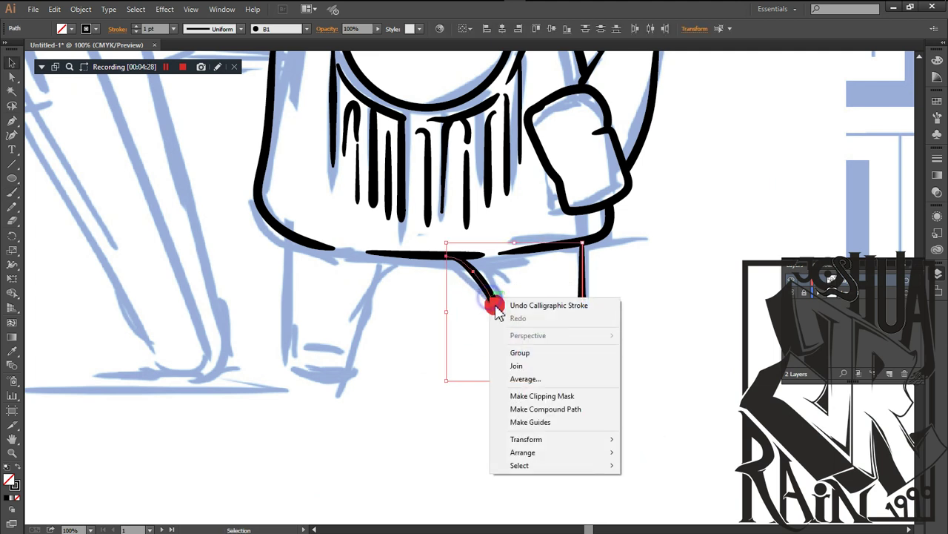
mouse_move(593, 439)
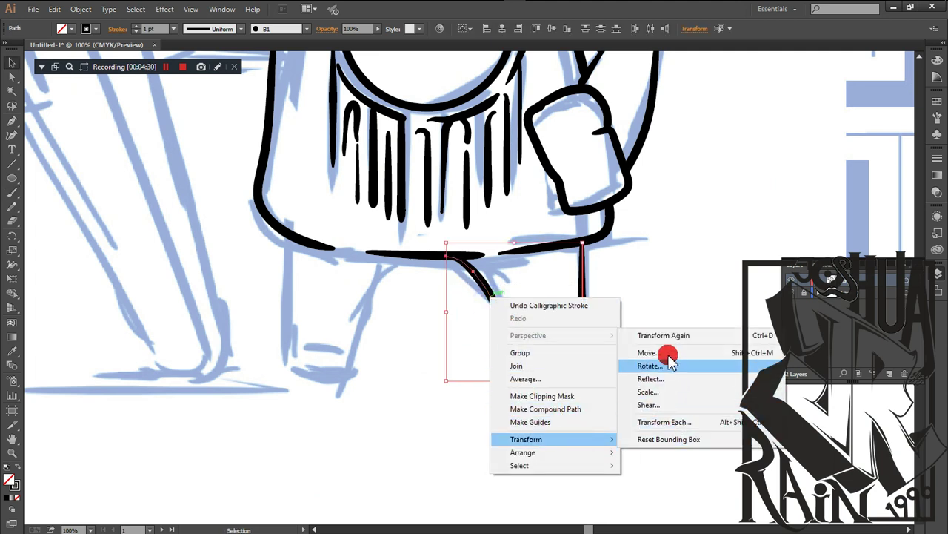
left_click(673, 379)
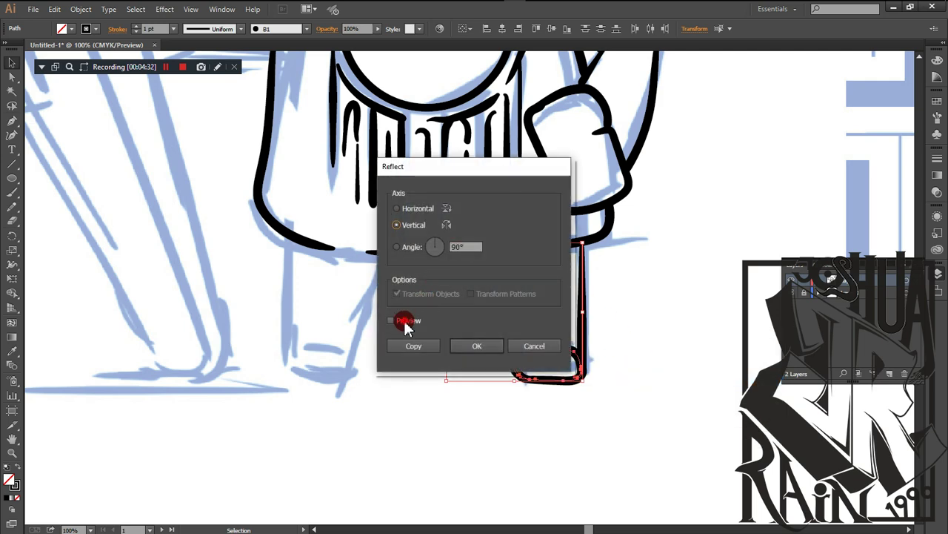
left_click(407, 325)
left_click(415, 349)
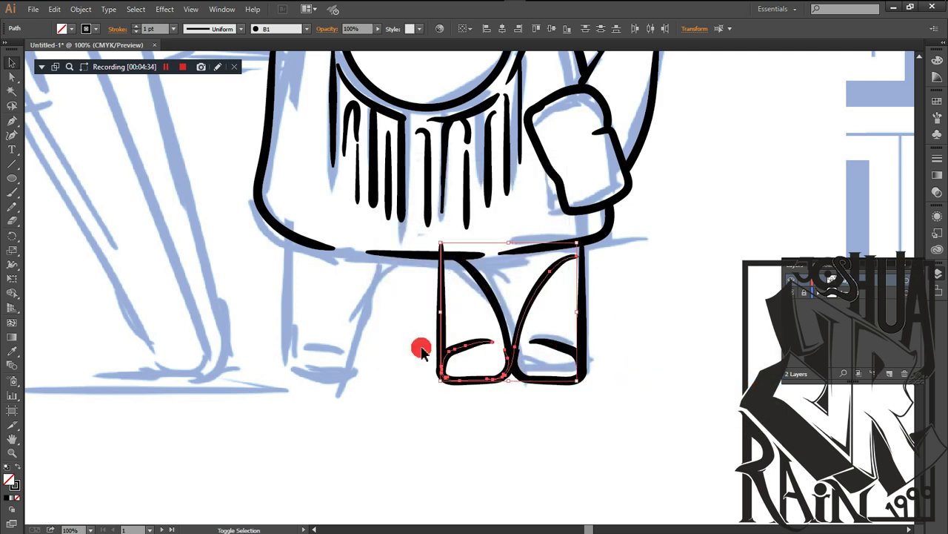
Step: Shift the mirrored leg copy horizontally to the left until it sits over the sketched left leg
key("shift+Left")
key("shift+Left")
key("shift+Left")
key("shift+Left")
key("shift+Left")
key("shift+Left")
key("shift+Left")
key("shift+Left")
key("shift+Left")
key("shift+Left")
key("shift+Left")
key("shift+Left")
key("shift+Left")
key("shift+Left")
key("shift+Left")
key("shift+Left")
key("shift+Left")
key("shift+Left")
key("shift+Left")
key("shift+Left")
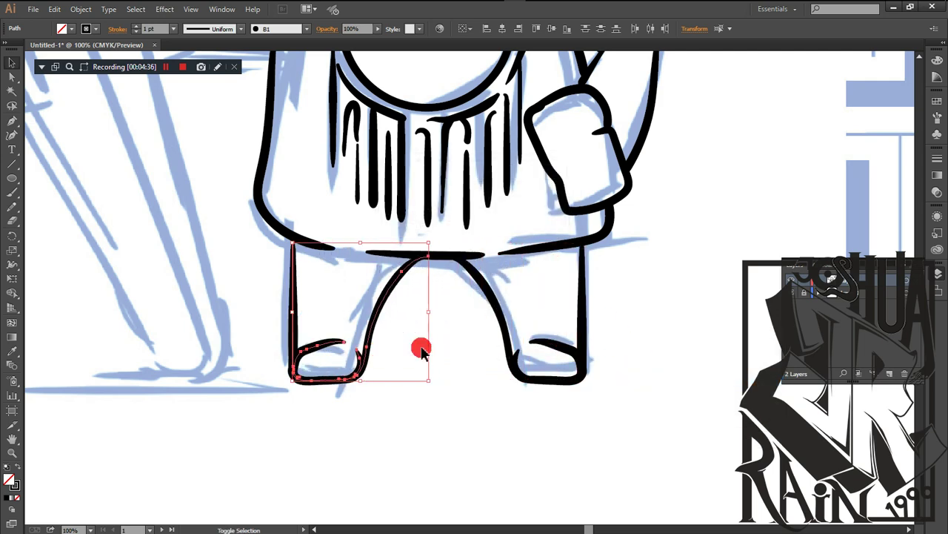
key("shift+Left")
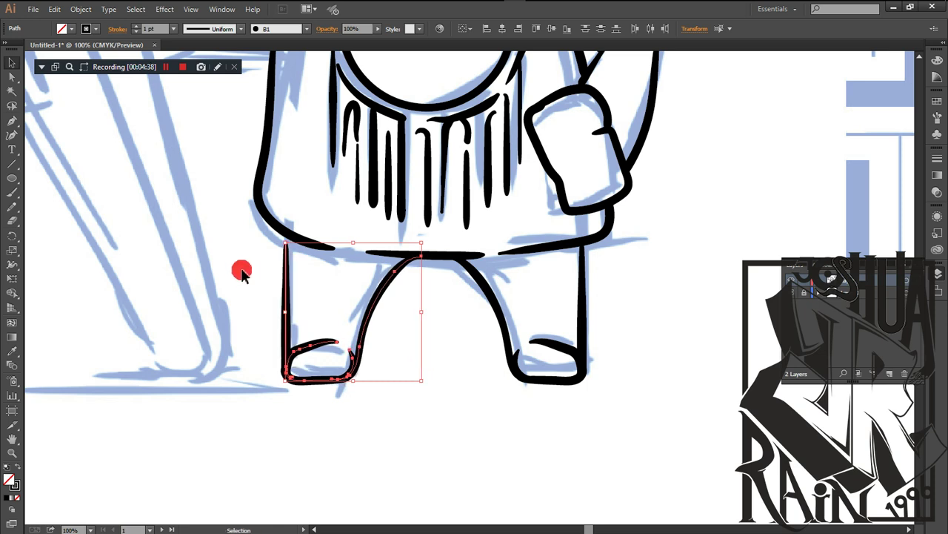
left_click(244, 273)
Step: Extend the top anchor point of the mirrored leg's outer line up to meet the body outline
key("a")
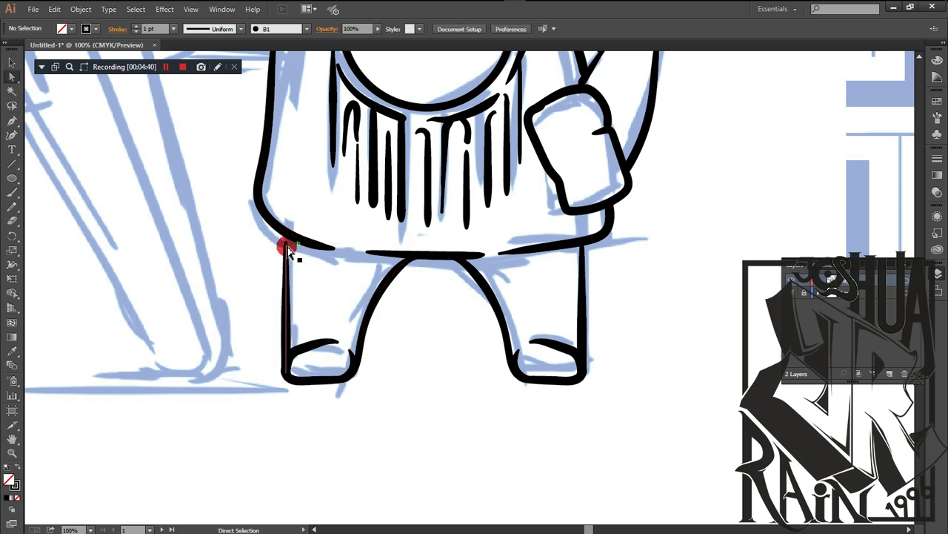
left_click(286, 247)
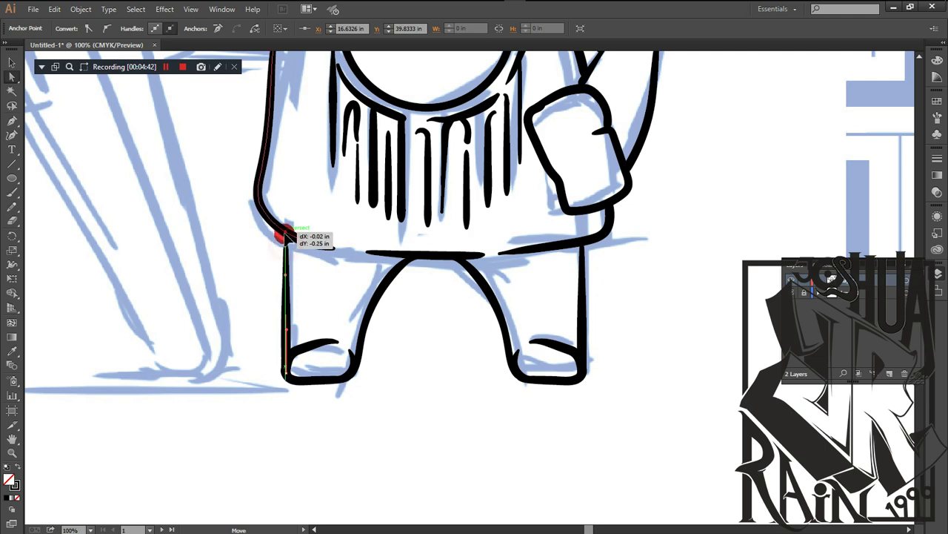
key("v")
left_click(226, 309)
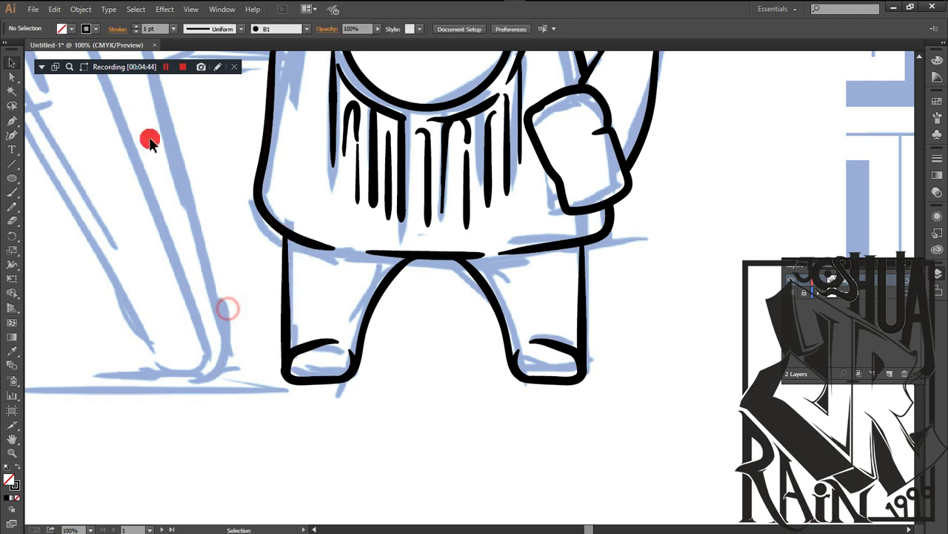
left_click(166, 67)
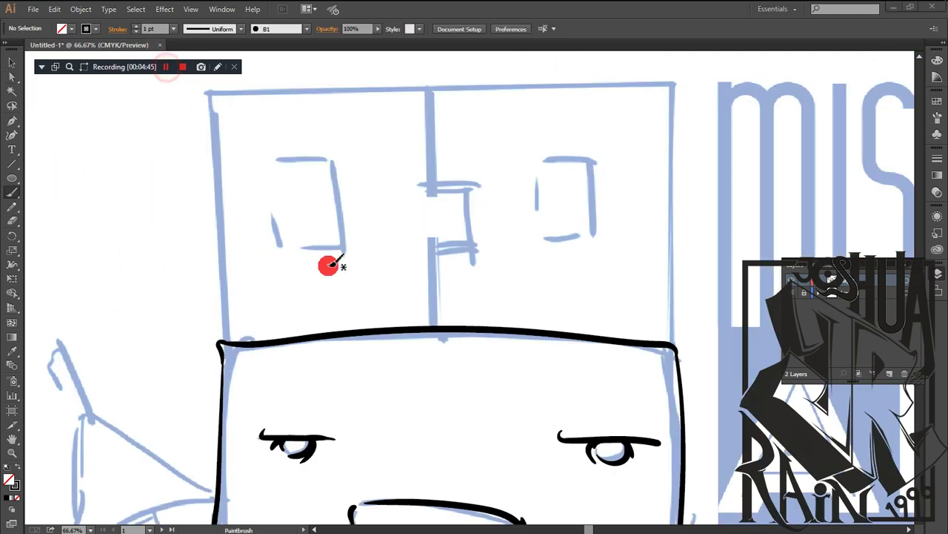
Step: Trace the hat's notched center line with straight Pencil segments from the head's top edge up to the hat's top edge
left_click_drag(451, 317, 396, 311)
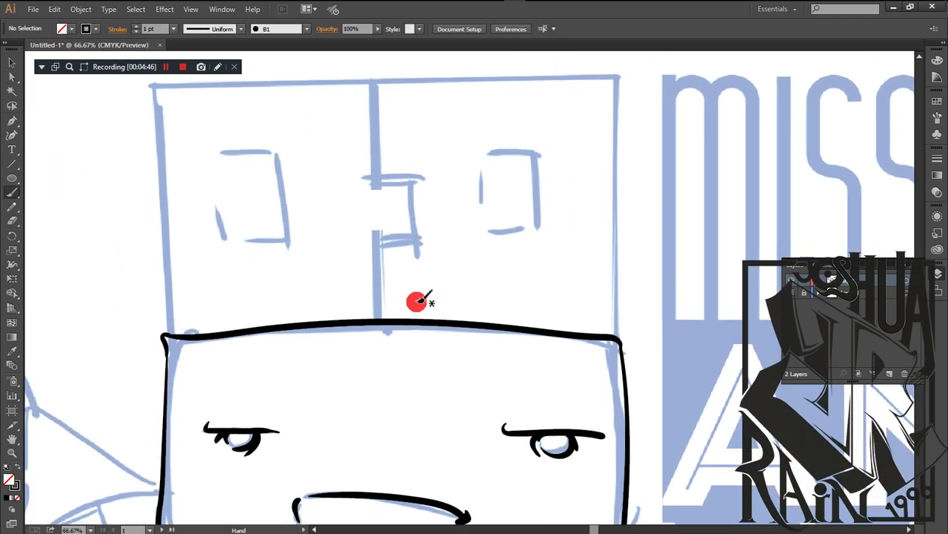
key("n")
left_click_drag(380, 232, 381, 320)
key("ctrl+z")
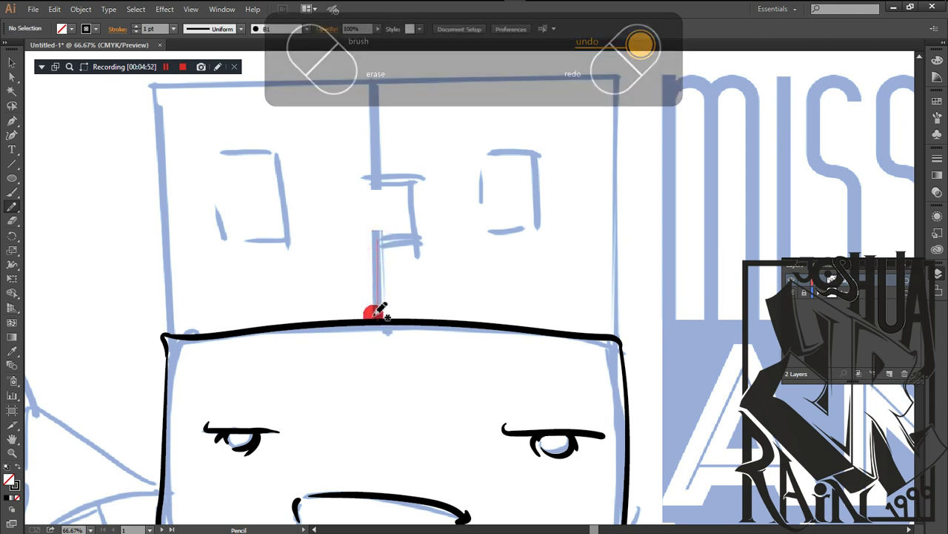
mouse_move(379, 319)
left_mouse_down()
mouse_move(376, 243)
mouse_move(378, 255)
mouse_move(378, 241)
mouse_move(417, 241)
mouse_move(413, 176)
mouse_move(372, 176)
mouse_move(377, 81)
left_mouse_up()
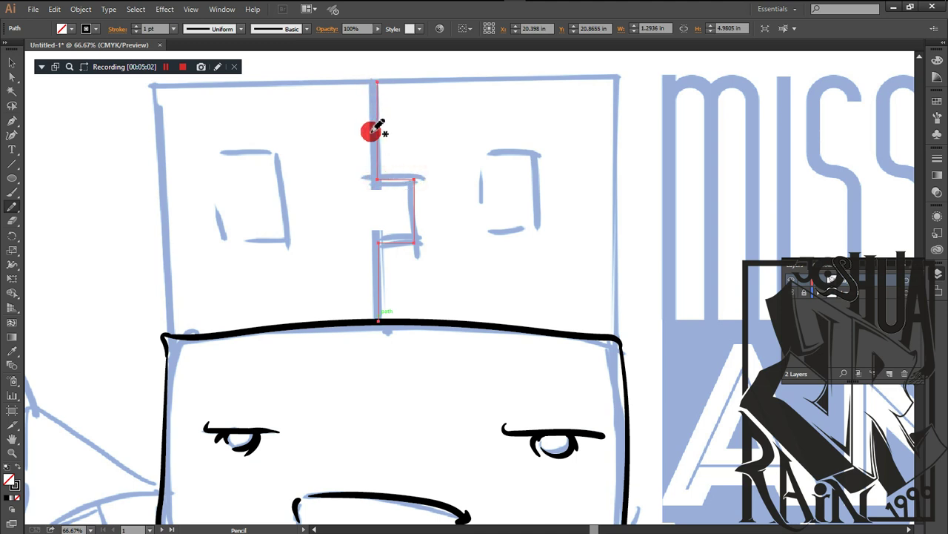
Step: Set the stroke weight of the hat's notched center line to 18 pt
key("v")
left_click_drag(318, 71, 453, 294)
left_click(135, 27)
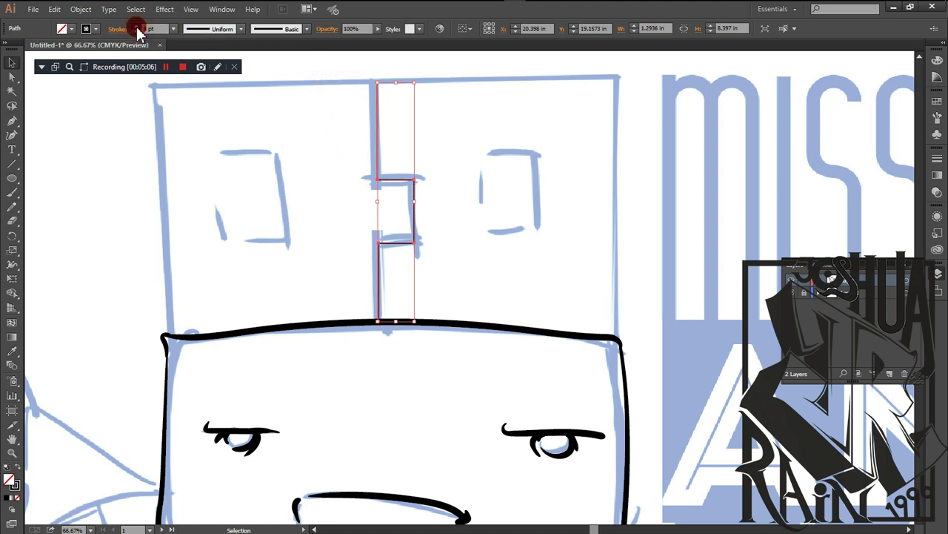
left_click(136, 27)
left_click(135, 27)
left_click(136, 27)
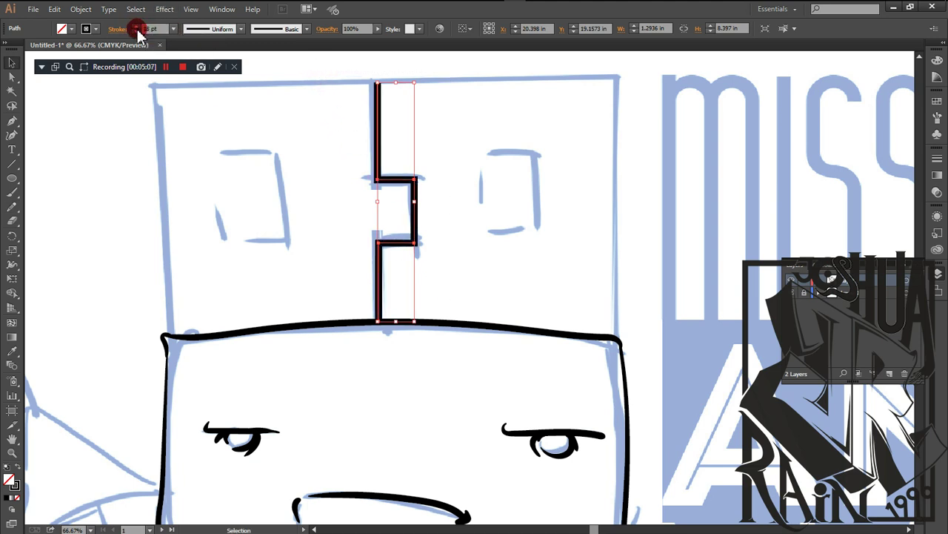
left_click(211, 163)
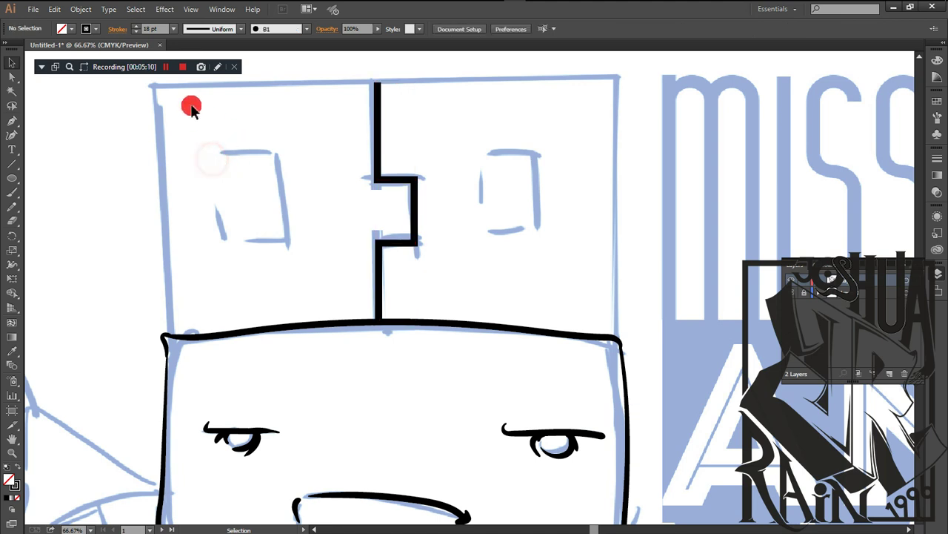
Step: Expand the fill and stroke of the hat's notched center line into an outline shape
left_click(380, 130)
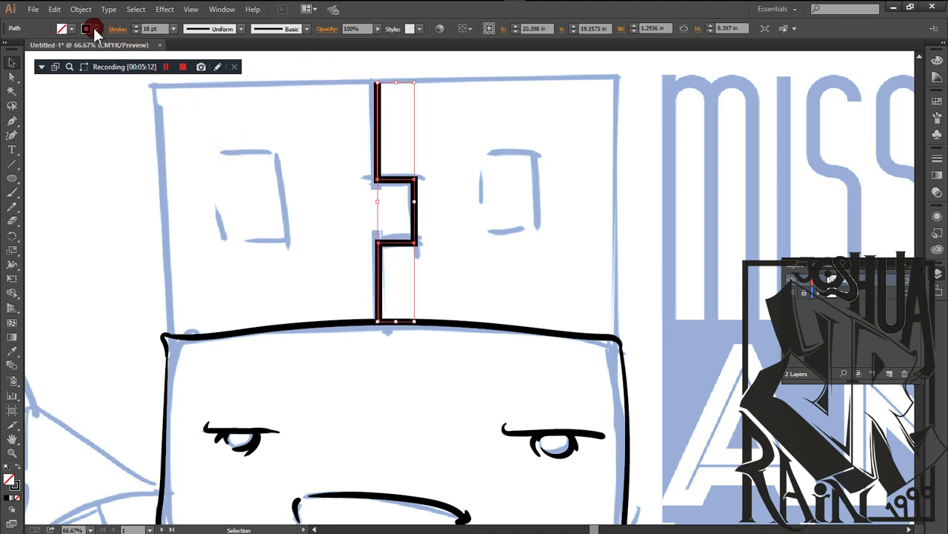
left_click(80, 9)
left_click(116, 136)
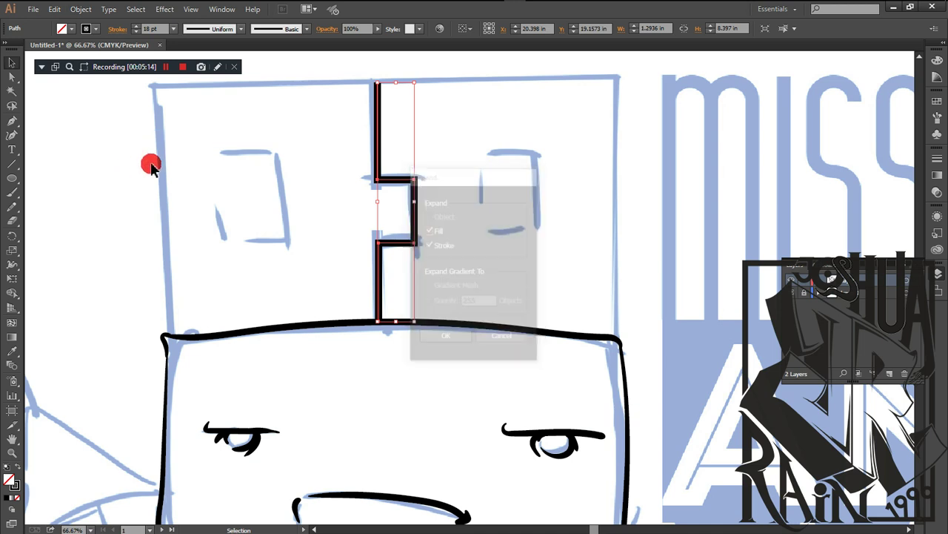
key("Return")
left_click(191, 165)
key("b")
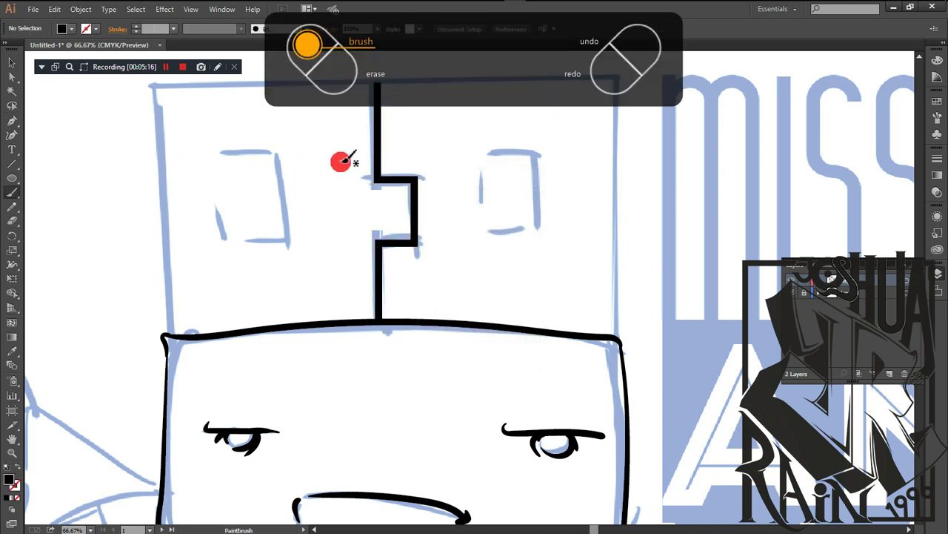
left_click_drag(304, 137, 338, 269)
key("ctrl+z")
Step: Paint small B1 brush flicks at the upper inner and lower outer corners of the hat line's notch
left_click_drag(366, 189, 363, 226)
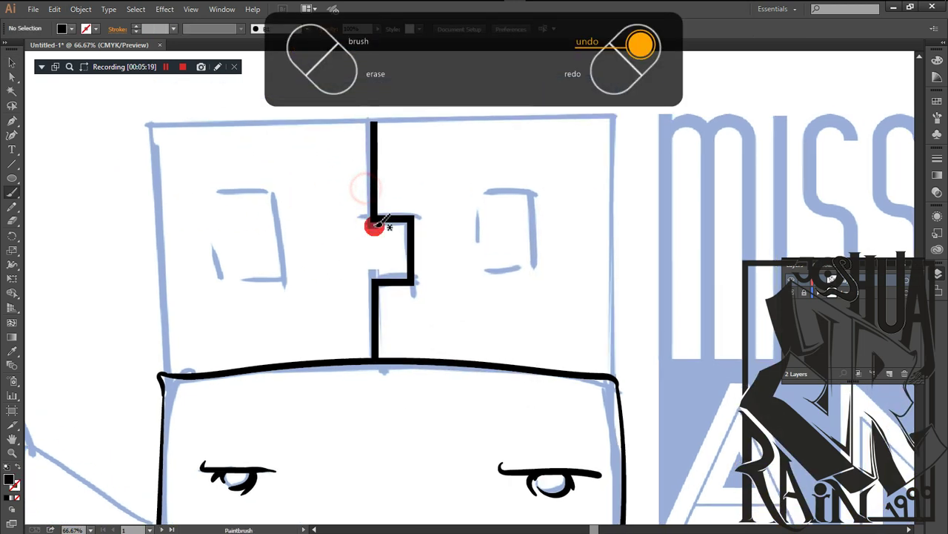
scroll(418, 280, "up", 2)
key("b")
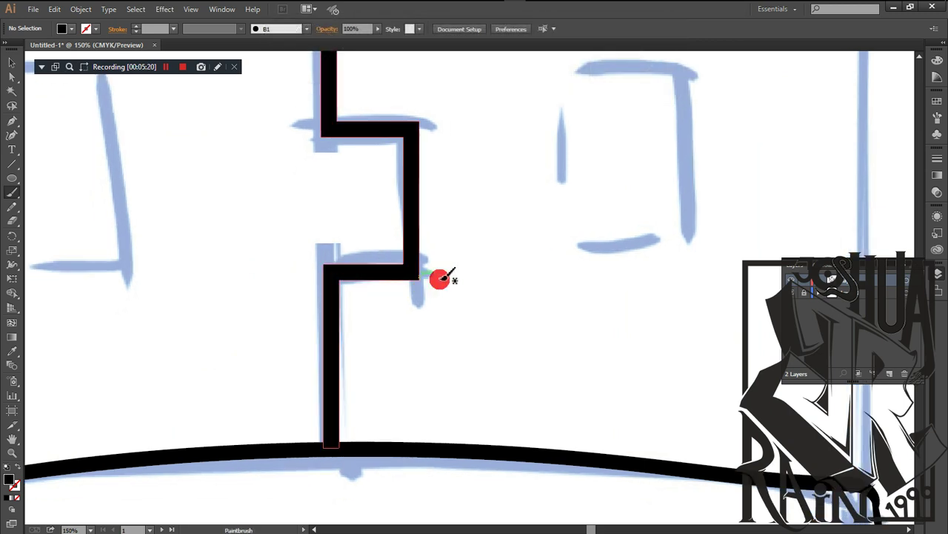
left_click_drag(390, 235, 405, 289)
mouse_move(307, 199)
left_mouse_down()
mouse_move(323, 205)
mouse_move(368, 188)
left_mouse_up()
left_click_drag(373, 315, 384, 295)
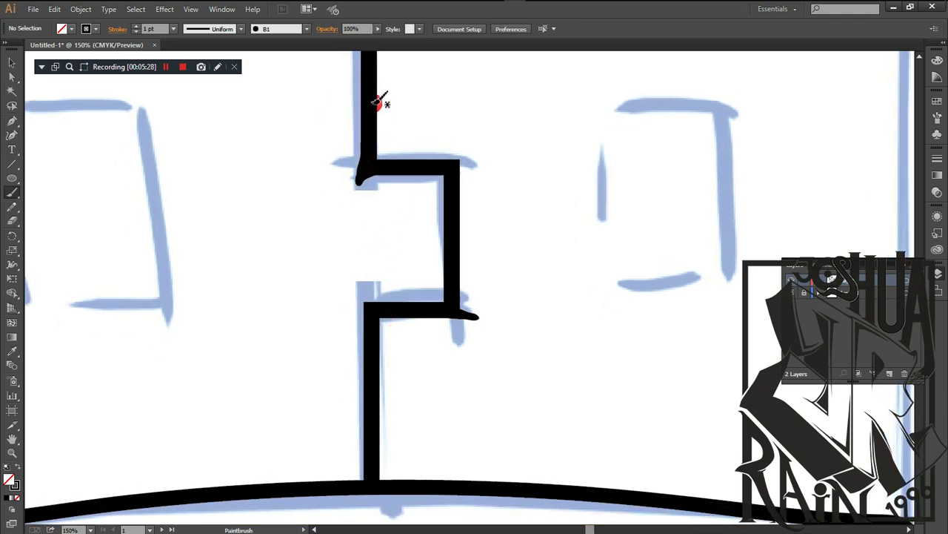
Step: Paint the hat's straight top edge with the B1 brush and nudge it up slightly onto the sketch line
scroll(525, 258, "down", 3)
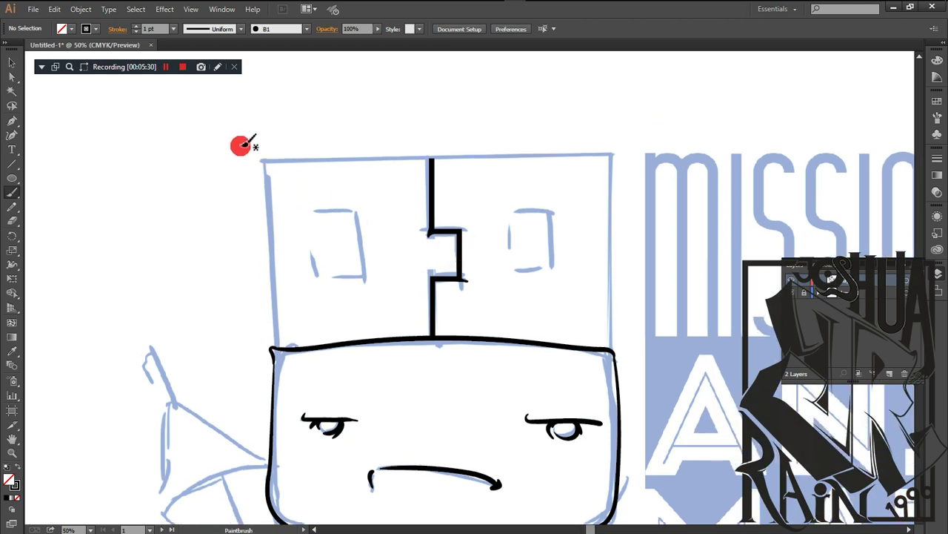
left_click_drag(265, 160, 286, 132)
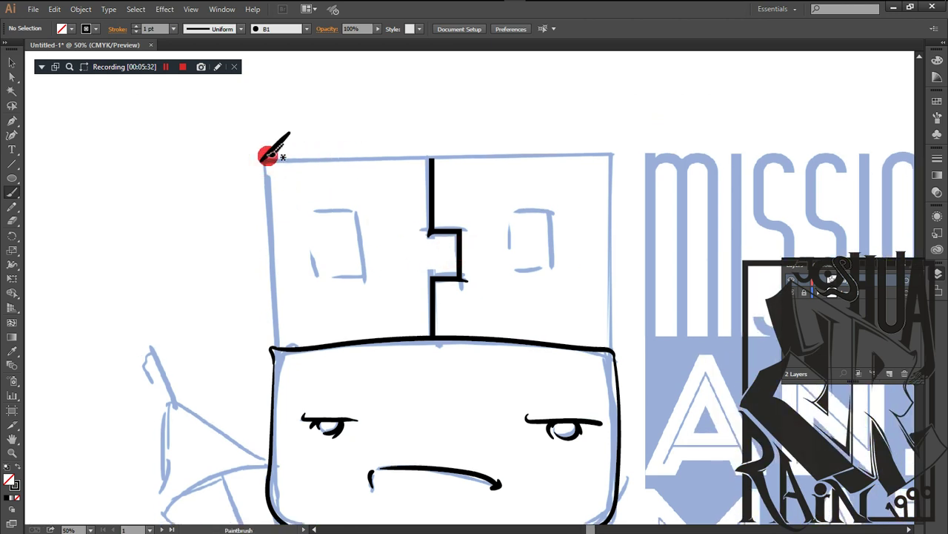
key("ctrl+z")
left_click_drag(264, 161, 612, 161)
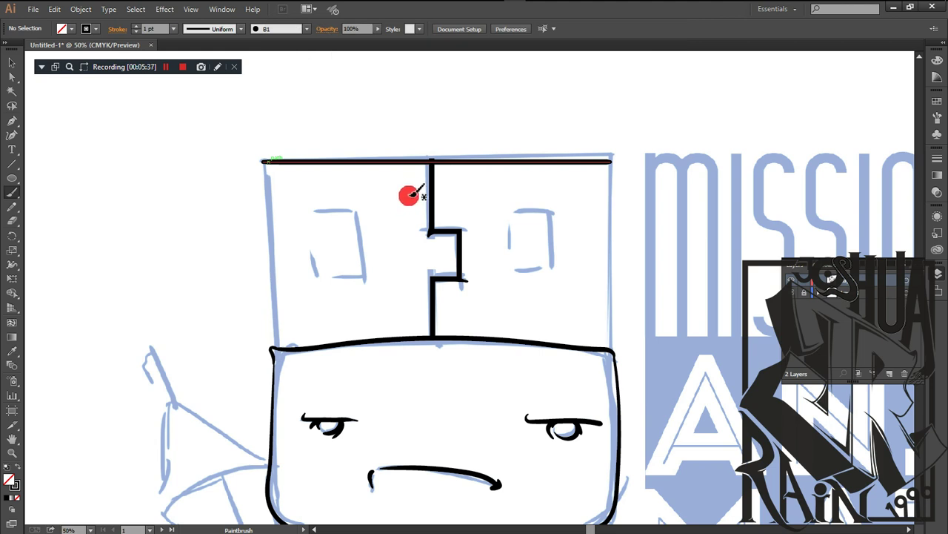
key("v")
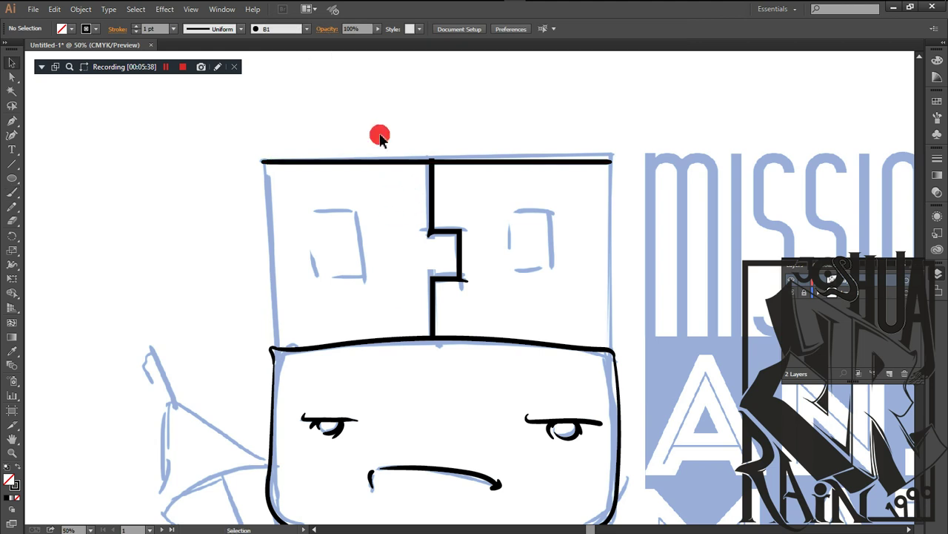
left_click_drag(380, 135, 394, 192)
key("Up")
key("Up")
key("Up")
key("Up")
left_click(397, 217)
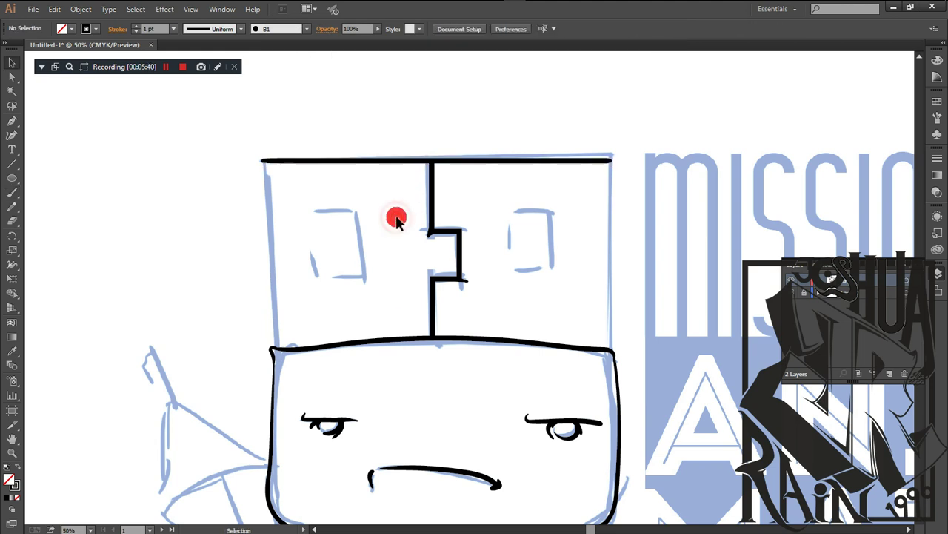
Step: Paint the hat's right and left side edges with the B1 brush from the top corners down to the head
key("b")
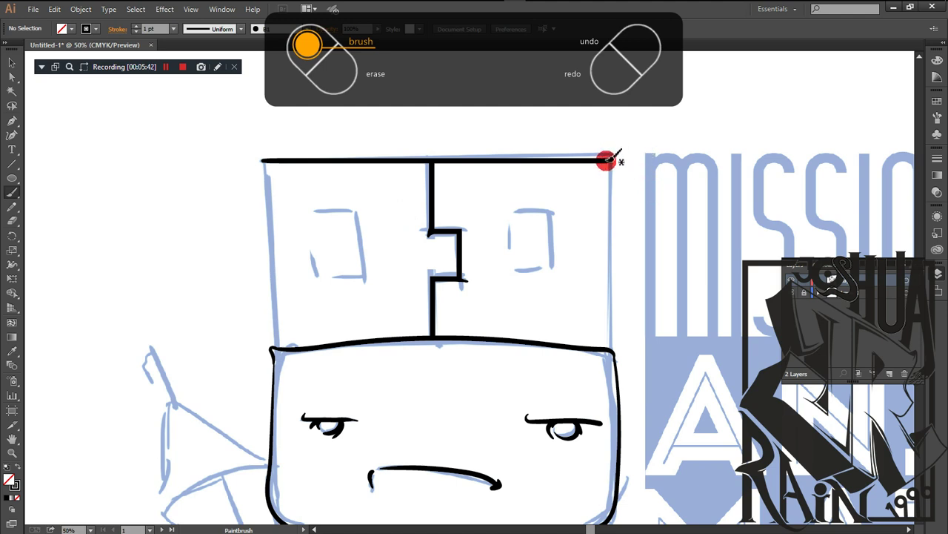
left_click_drag(608, 160, 629, 322)
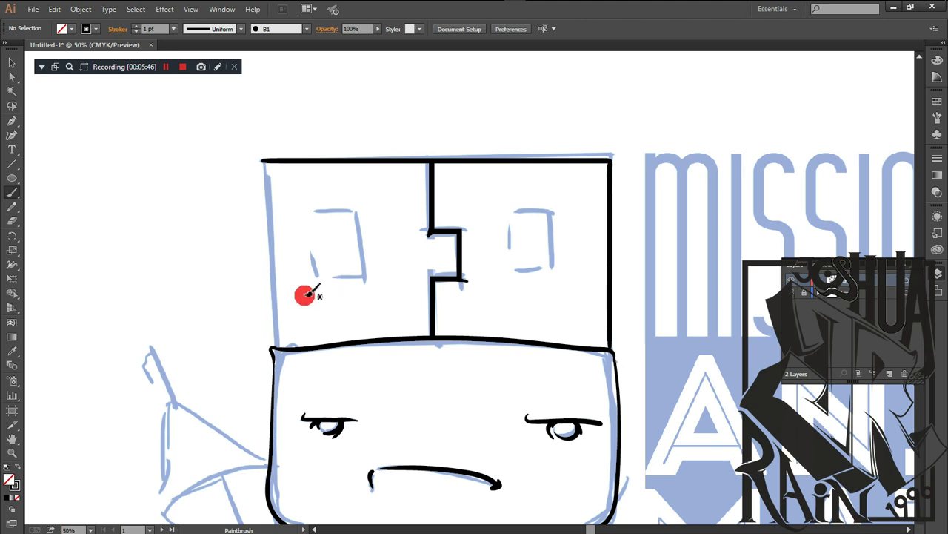
left_click_drag(261, 297, 412, 295)
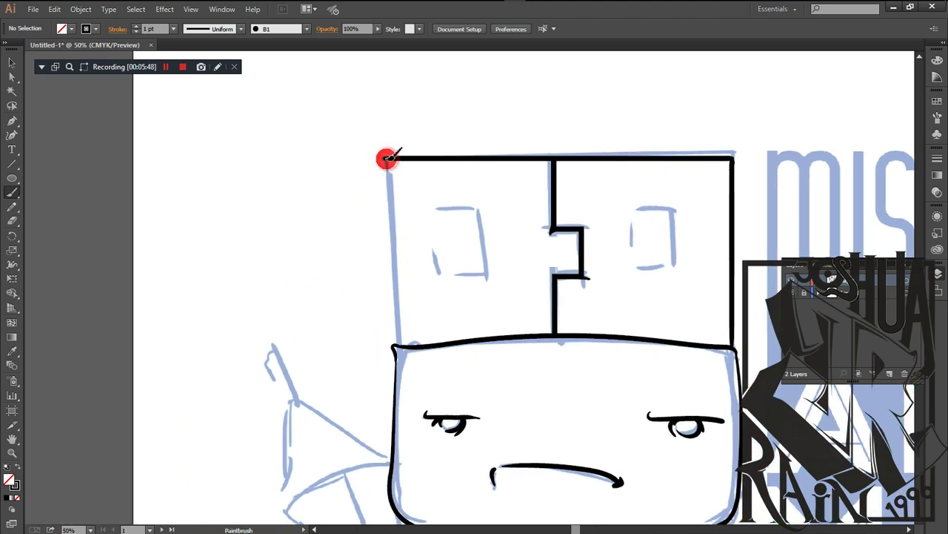
left_click_drag(386, 160, 395, 318)
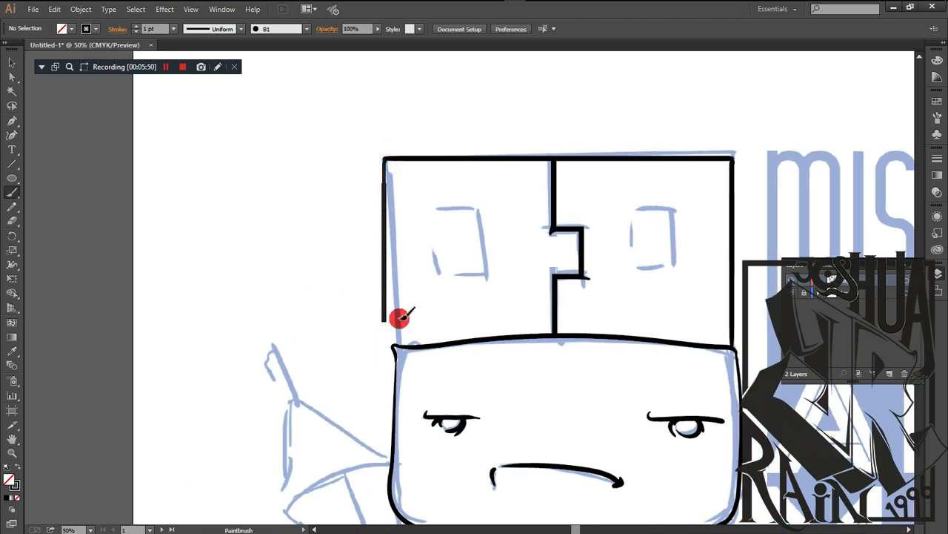
key("ctrl+z")
left_click_drag(386, 160, 400, 340)
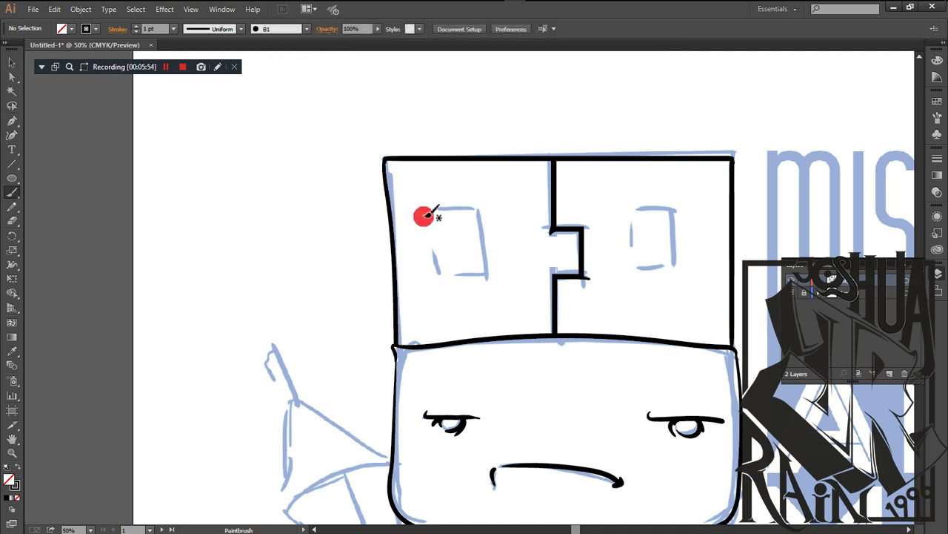
mouse_move(454, 312)
left_mouse_down()
mouse_move(440, 295)
mouse_move(387, 286)
left_mouse_up()
scroll(406, 288, "down", 2)
scroll(306, 201, "up", 1)
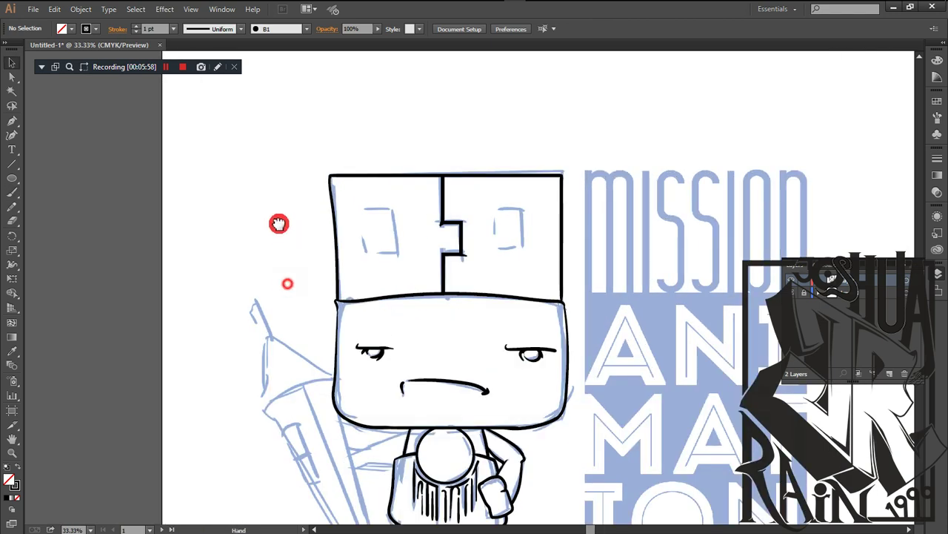
scroll(272, 235, "down", 3)
scroll(332, 234, "up", 2)
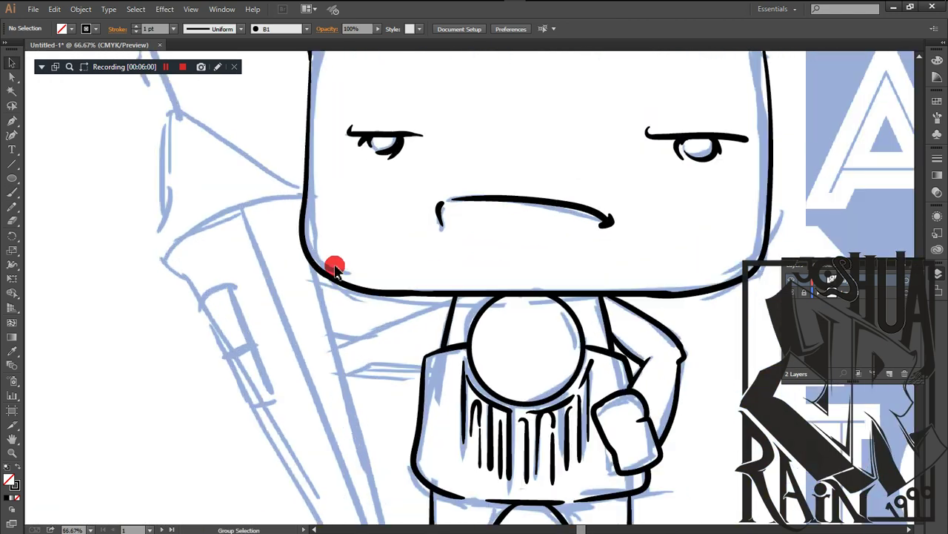
left_click(165, 67)
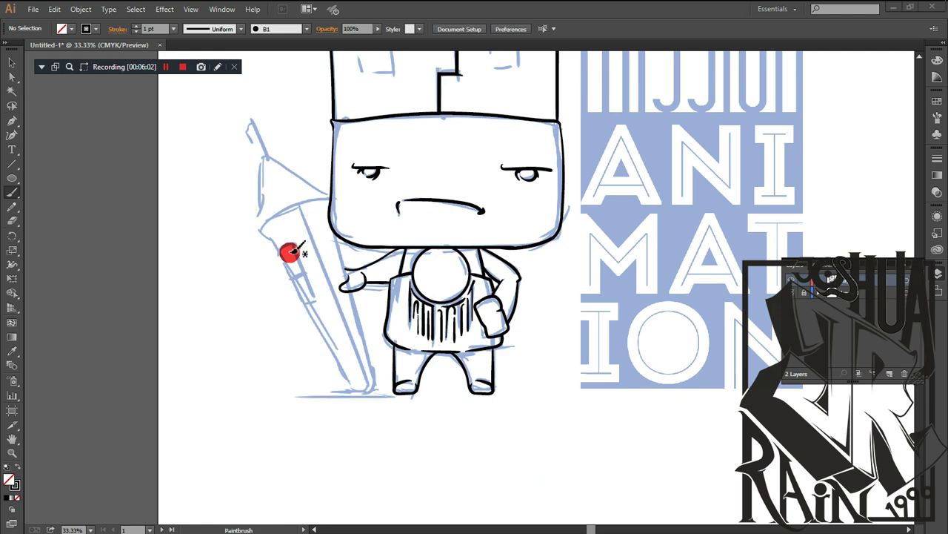
Step: Paint the big stylus's lower outline with the B1 brush: right edge below the hand, rounded bottom end and left edge
left_click_drag(260, 277, 345, 266)
scroll(487, 361, "up", 2)
left_click_drag(485, 338, 483, 333)
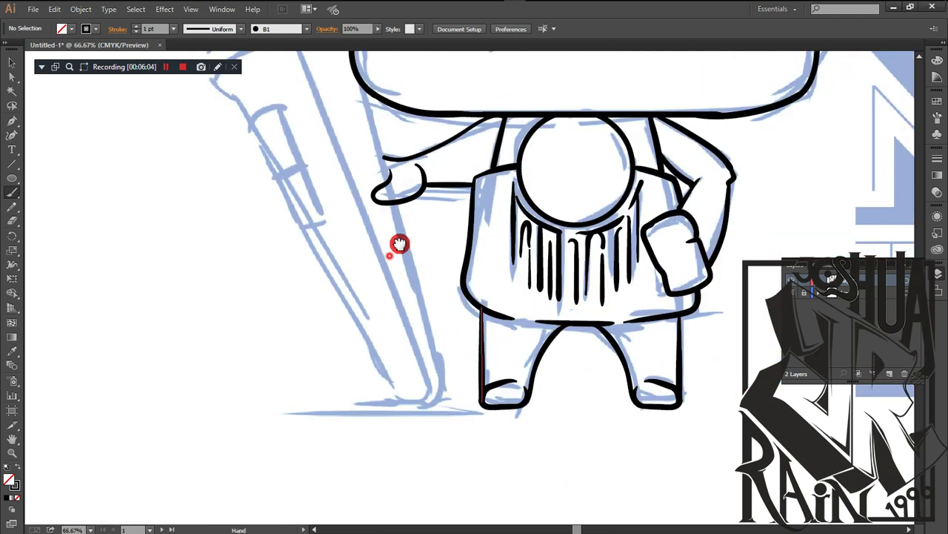
scroll(411, 192, "down", 1)
scroll(411, 192, "left", 1)
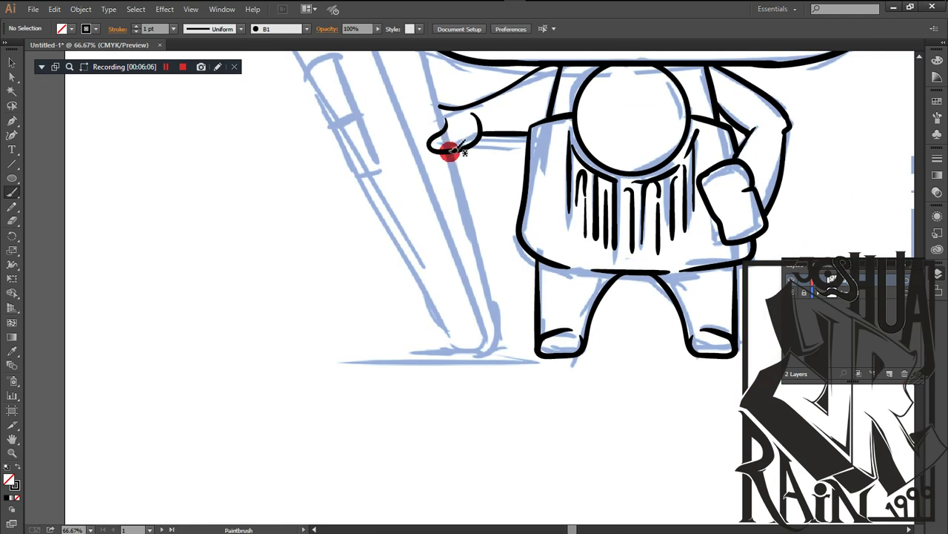
key("ctrl+z")
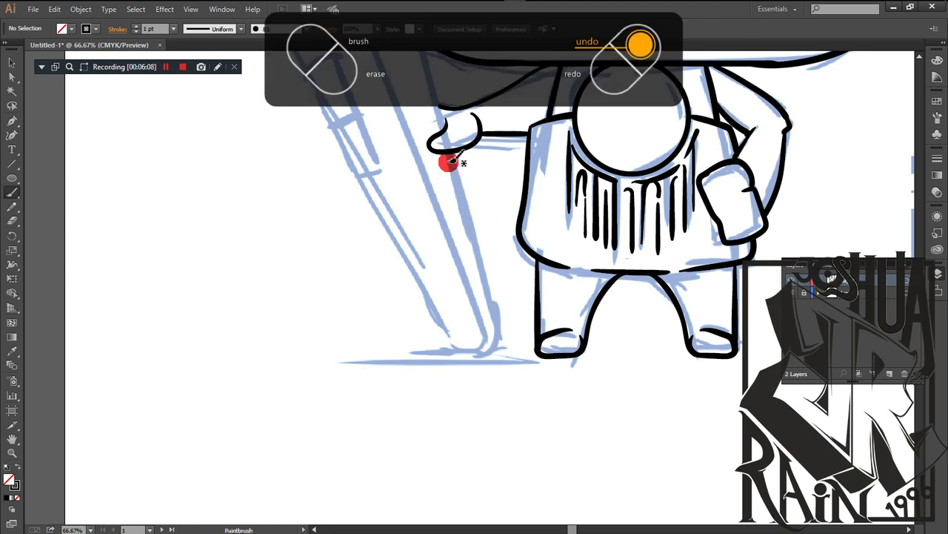
mouse_move(448, 156)
left_mouse_down()
mouse_move(491, 271)
mouse_move(492, 352)
left_mouse_up()
scroll(444, 280, "up", 1)
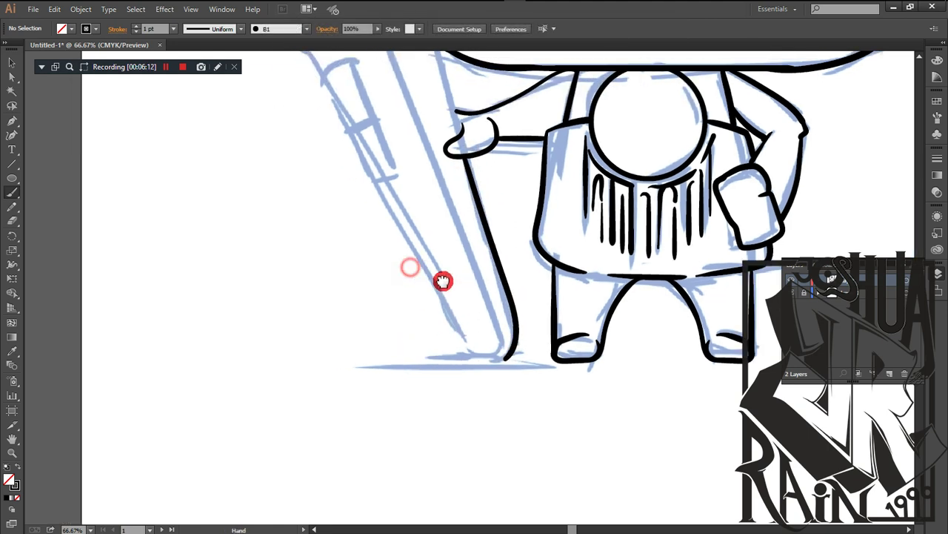
scroll(444, 279, "left", 1)
left_click_drag(398, 195, 484, 346)
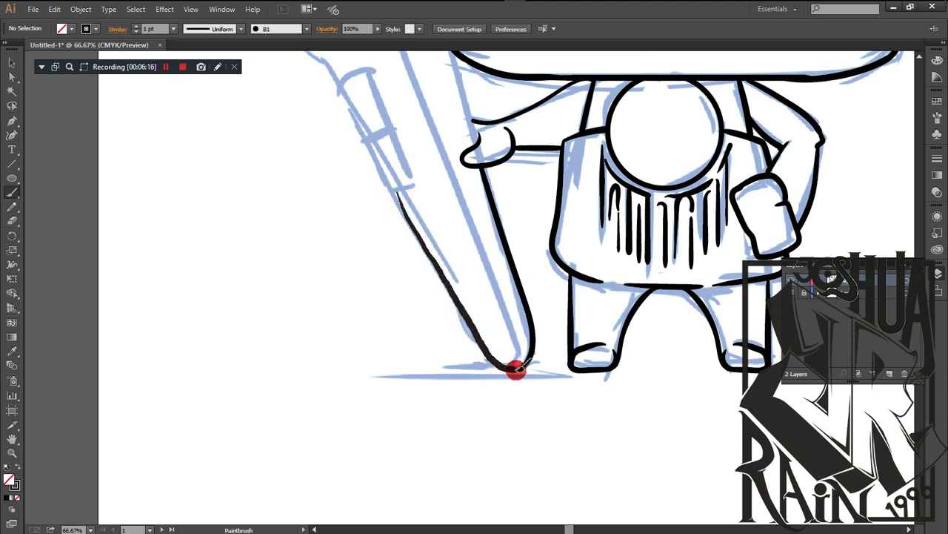
left_click_drag(533, 316, 531, 315)
Step: Paint the two-part side button on the stylus's left edge, with its dividing line and a second parallel edge for thickness
left_click_drag(432, 226, 494, 317)
left_click_drag(398, 259, 409, 281)
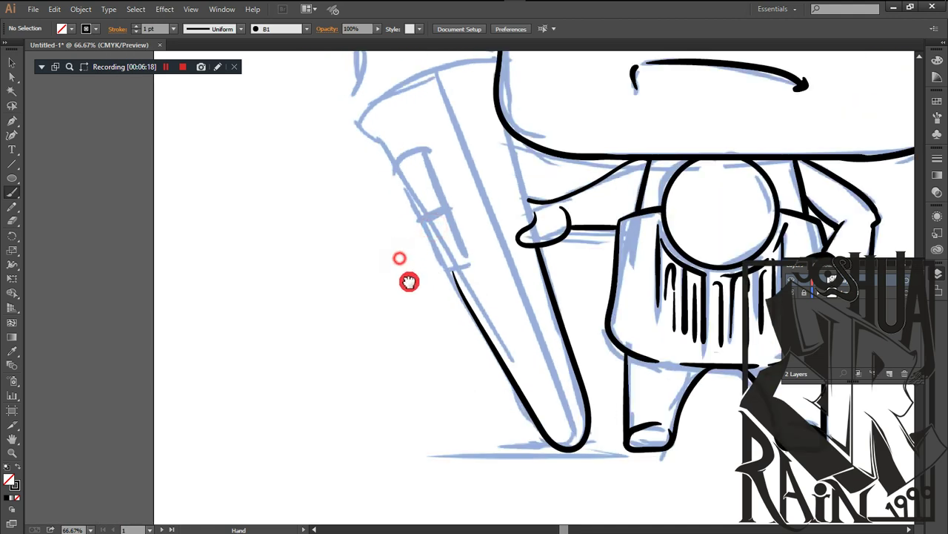
left_click_drag(401, 197, 478, 292)
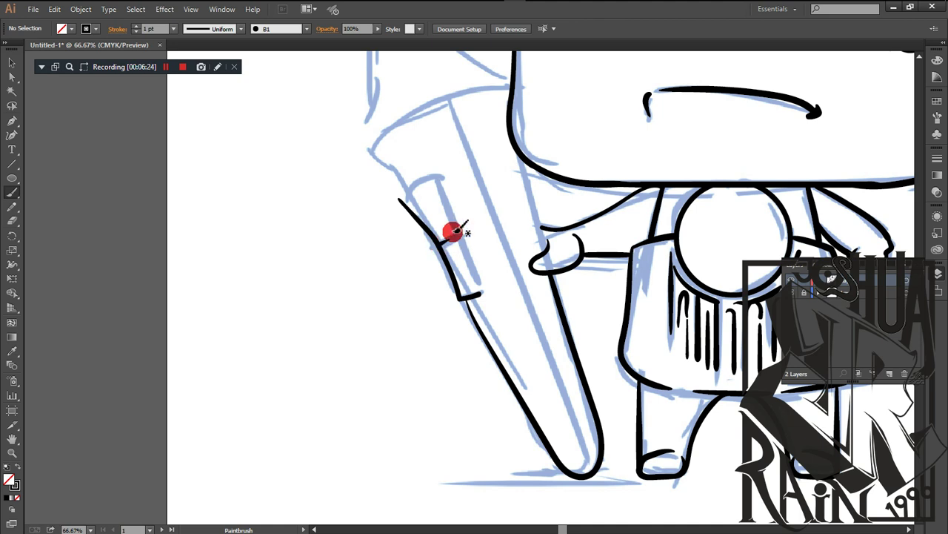
left_click_drag(458, 238, 480, 292)
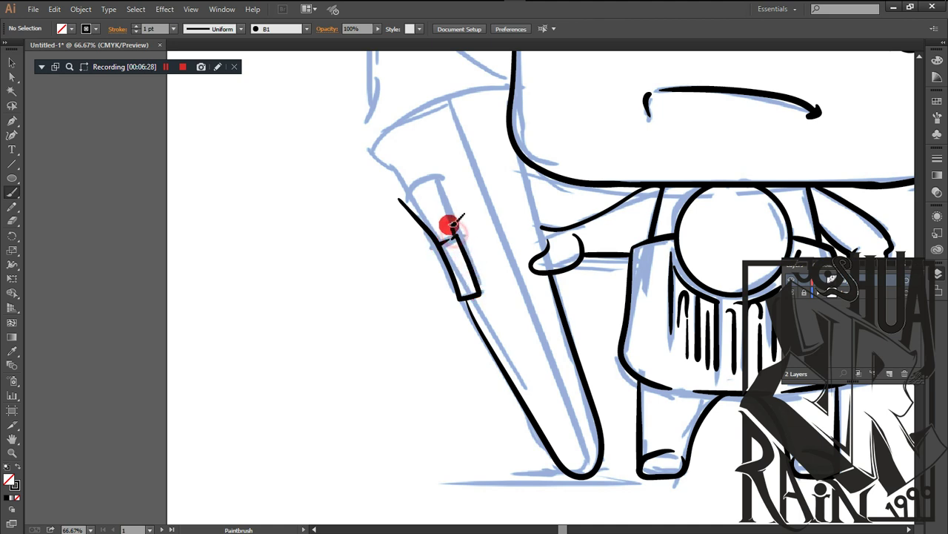
mouse_move(453, 225)
left_mouse_down()
mouse_move(430, 184)
mouse_move(415, 176)
mouse_move(394, 195)
left_mouse_up()
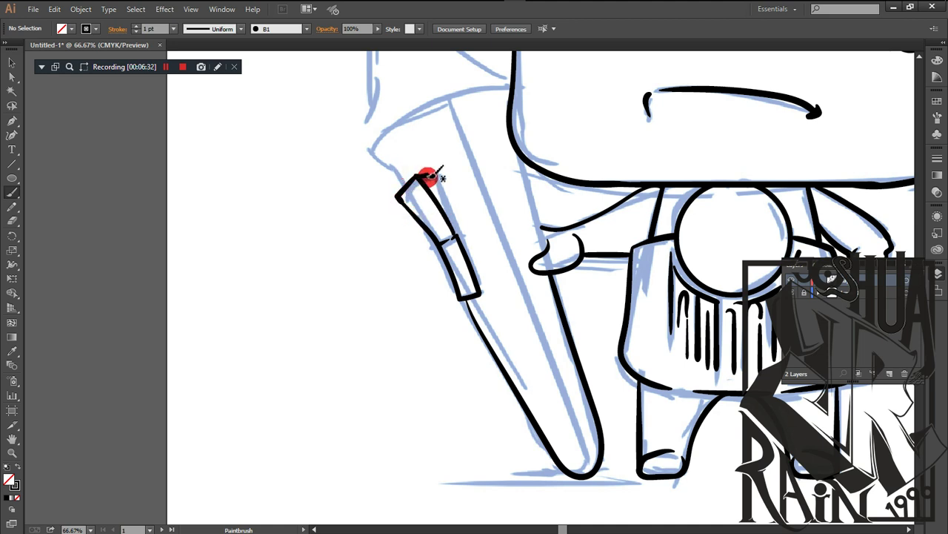
left_click_drag(429, 175, 460, 226)
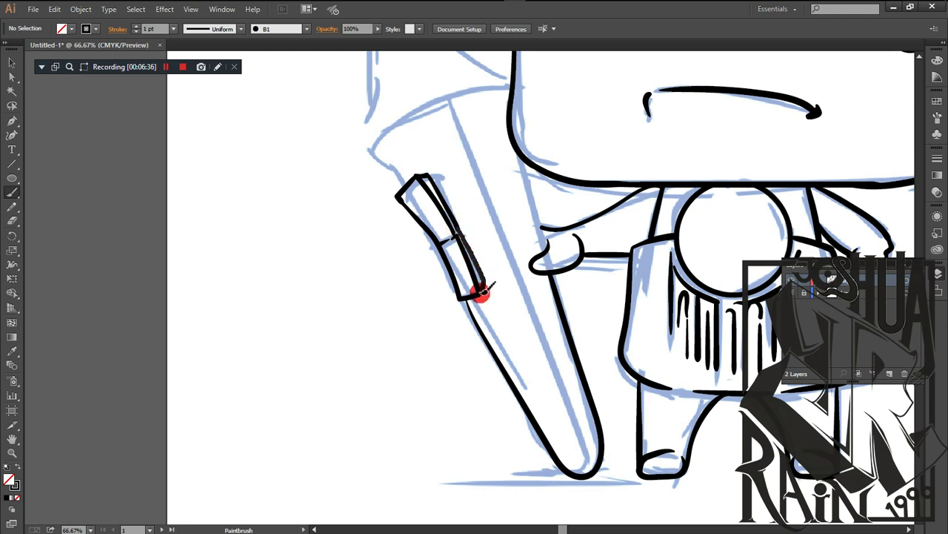
left_click_drag(482, 291, 479, 295)
Step: Paint the stylus body's curved upper rim, its left shoulder above the button and its right edge between head and hand
mouse_move(437, 197)
left_mouse_down()
mouse_move(490, 329)
mouse_move(436, 289)
left_mouse_up()
mouse_move(451, 235)
left_mouse_down()
mouse_move(527, 220)
mouse_move(487, 249)
mouse_move(489, 278)
left_mouse_up()
left_click_drag(568, 228, 544, 242)
left_click_drag(537, 225, 599, 221)
left_click_drag(615, 337, 526, 212)
left_click_drag(517, 161, 549, 272)
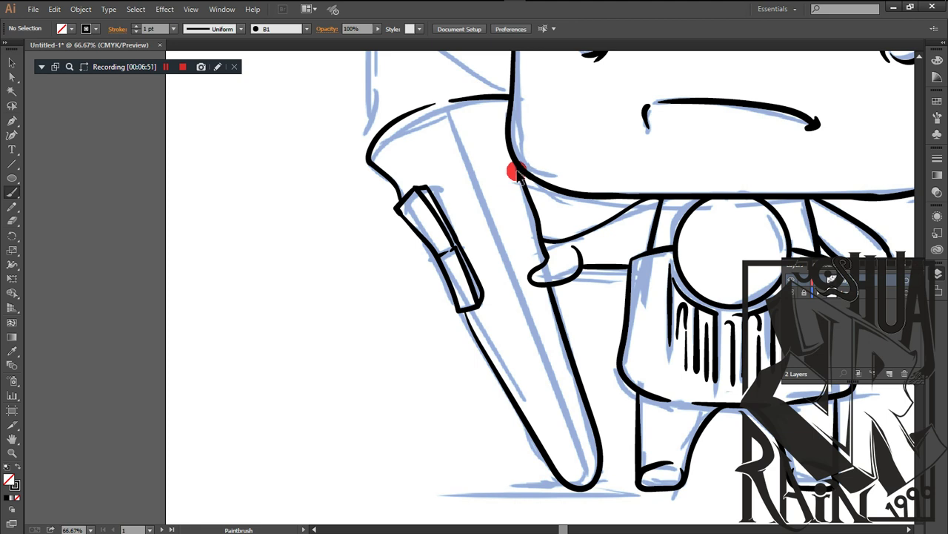
key("ctrl+z")
left_click_drag(514, 165, 535, 221)
key("ctrl+z")
left_click_drag(515, 162, 547, 259)
key("space")
Step: Paint the stylus's cone with its left and right edges, and add the narrow rounded nib at its tip
left_click_drag(504, 207, 564, 367)
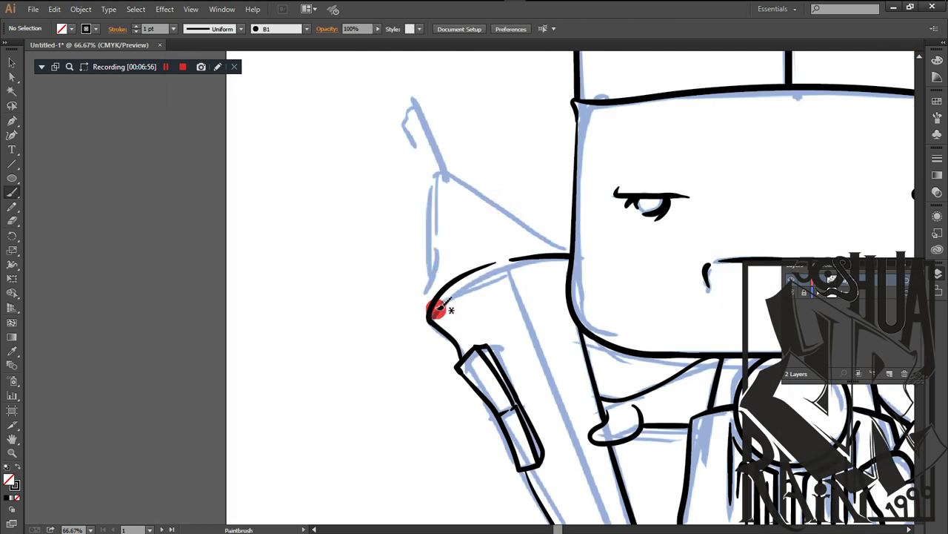
left_click_drag(428, 295, 435, 194)
key("space")
left_click_drag(468, 234, 387, 217)
left_click_drag(365, 153, 459, 217)
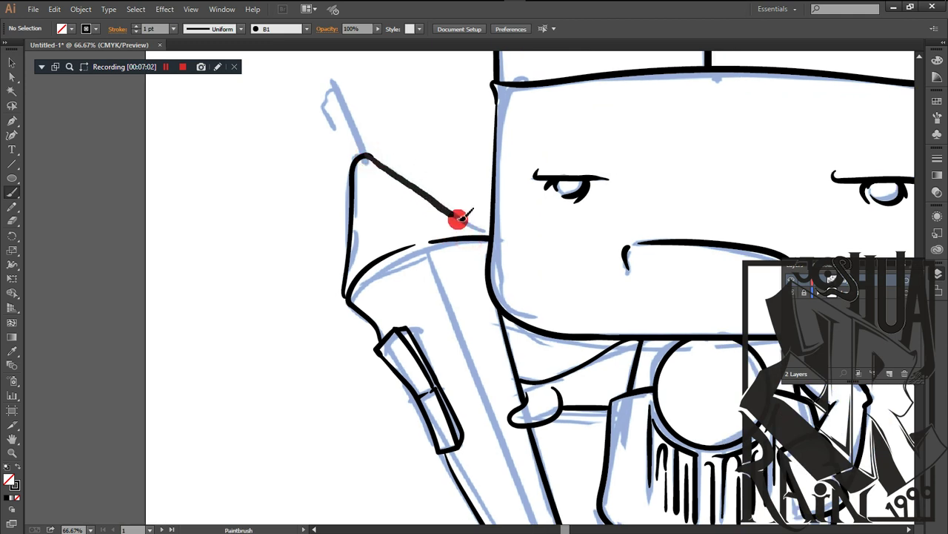
key("space")
left_click_drag(398, 193, 462, 264)
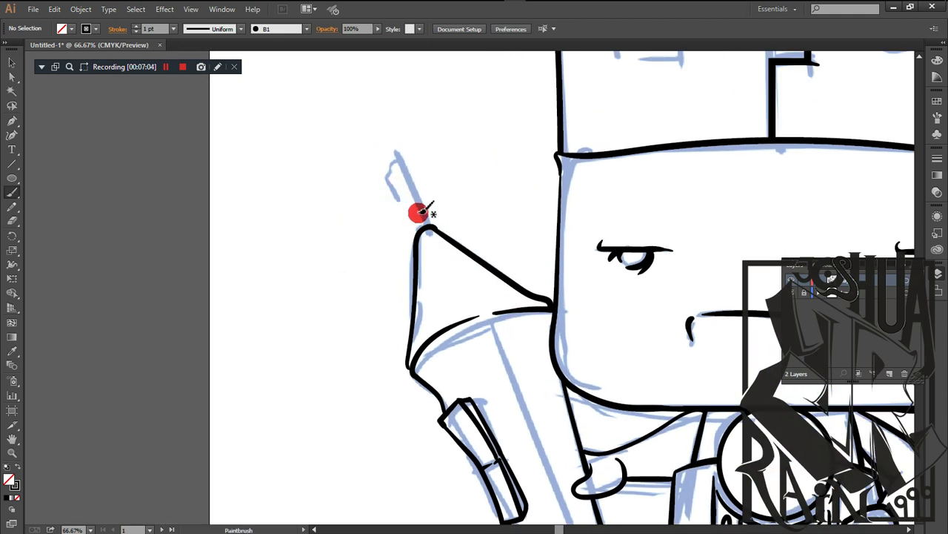
mouse_move(430, 226)
left_mouse_down()
mouse_move(401, 165)
mouse_move(409, 206)
left_mouse_up()
left_click_drag(423, 241, 424, 239)
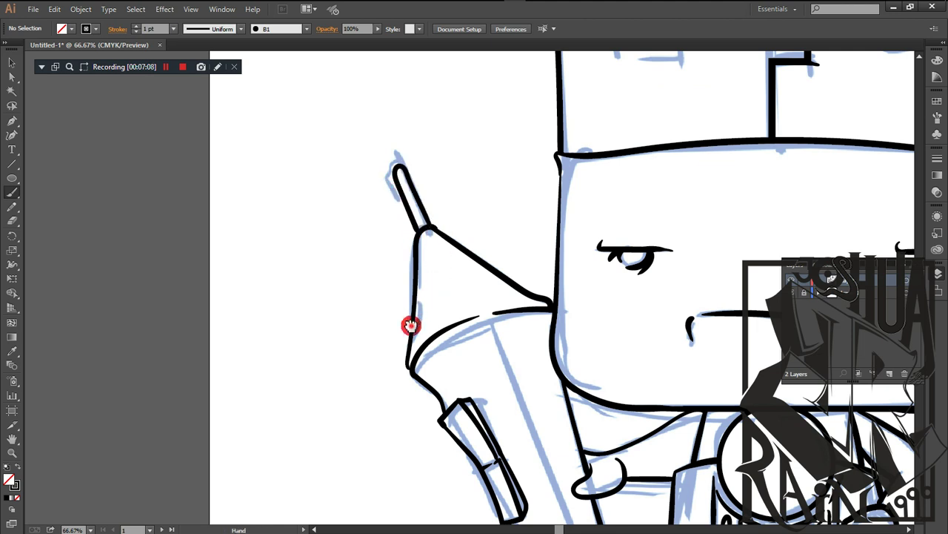
Step: Paint a narrow elongated loop and a small oval below it along the left edge inside the stylus's cone
scroll(443, 146, "down", 1)
scroll(443, 146, "left", 1)
left_click_drag(456, 149, 457, 232)
mouse_move(565, 240)
left_mouse_down()
mouse_move(505, 261)
mouse_move(365, 227)
left_mouse_up()
key("ctrl+minus")
key("ctrl+minus")
key("ctrl+minus")
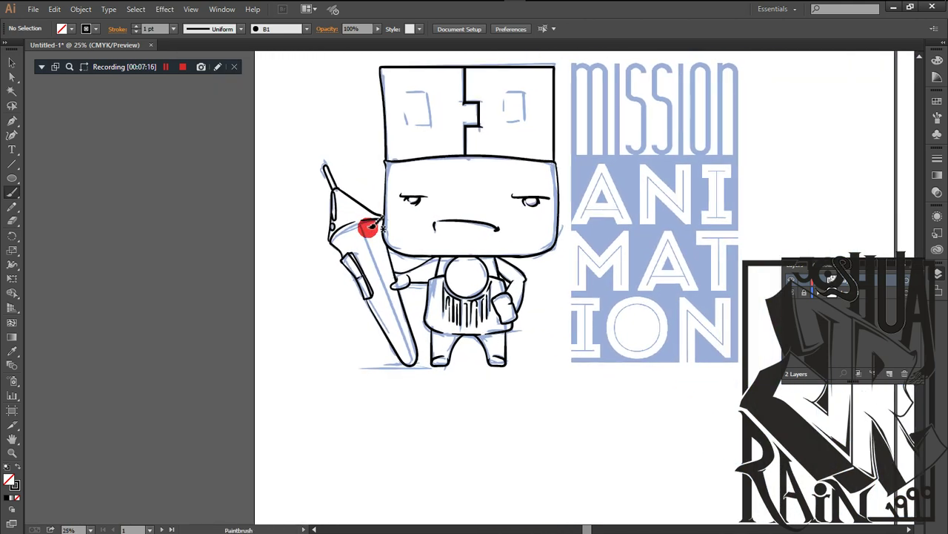
scroll(514, 108, "up", 3)
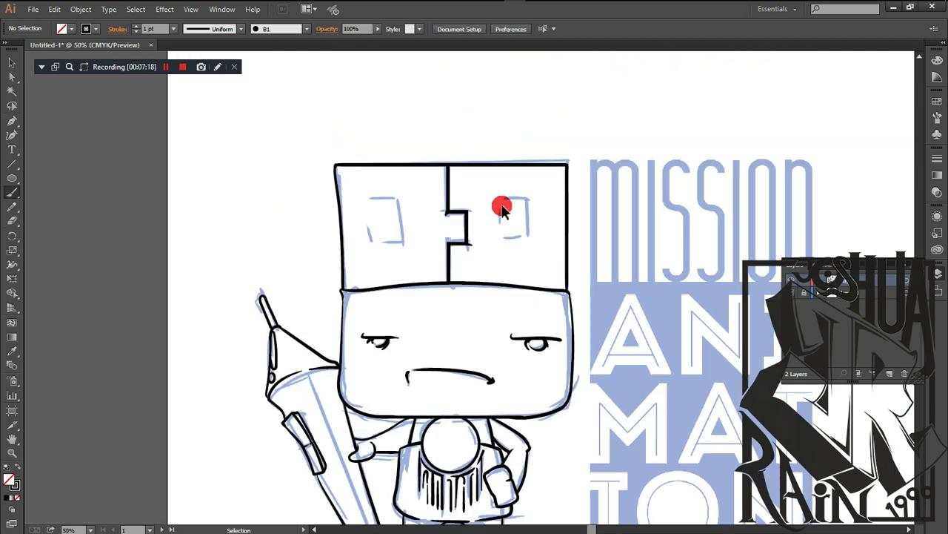
scroll(360, 232, "down", 1)
scroll(403, 212, "left", 1)
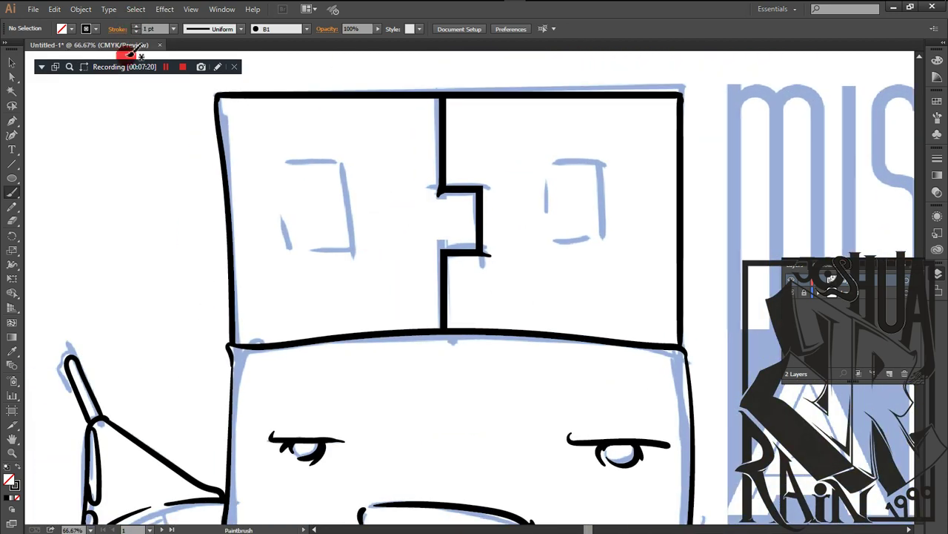
left_click(166, 67)
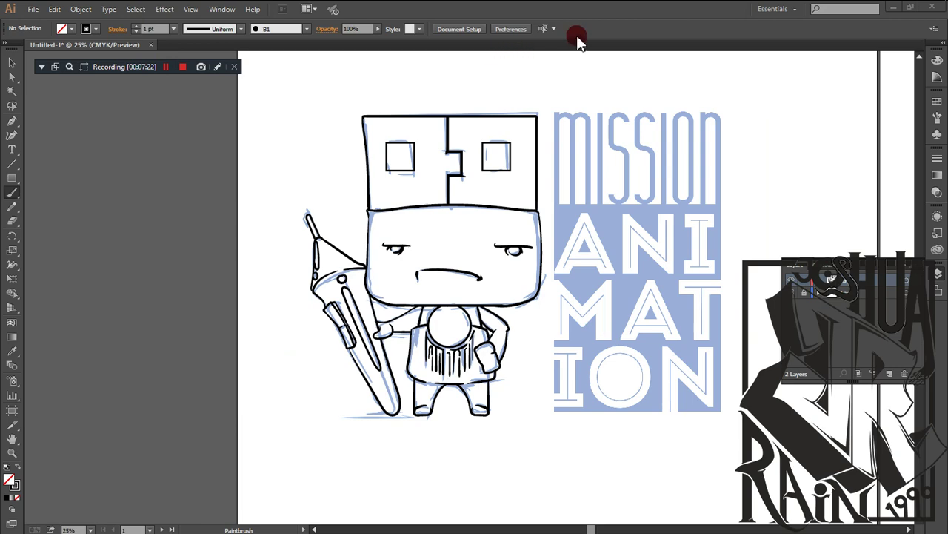
Step: Draw a circle about 5.04 in wide over the letter O in ION with the Ellipse tool
mouse_move(580, 179)
left_mouse_down()
mouse_move(423, 199)
mouse_move(447, 159)
mouse_move(460, 190)
mouse_move(455, 172)
left_mouse_up()
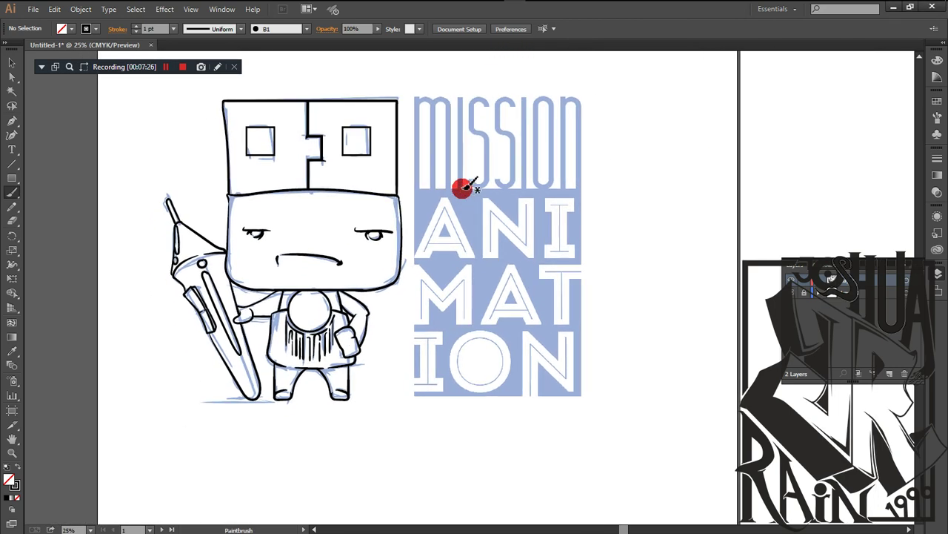
scroll(478, 375, "up", 3)
key("b")
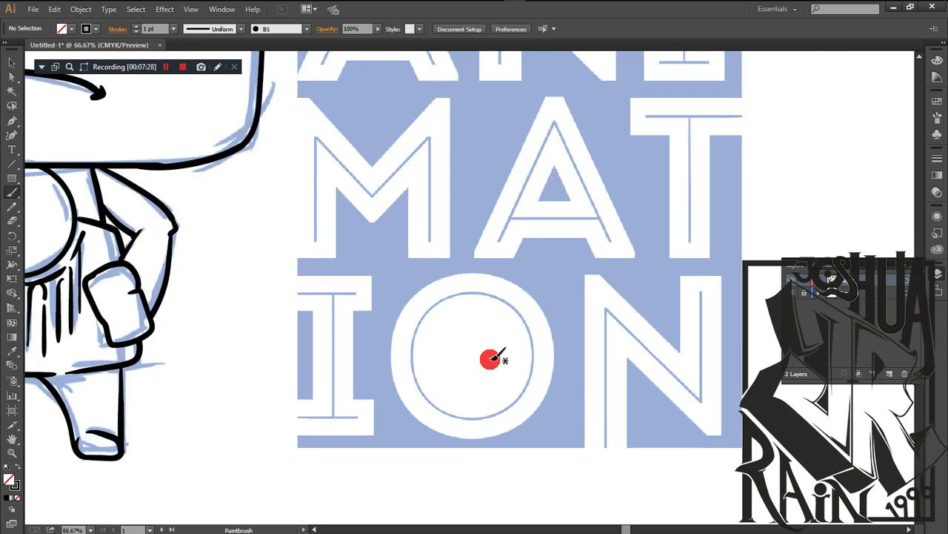
key("o")
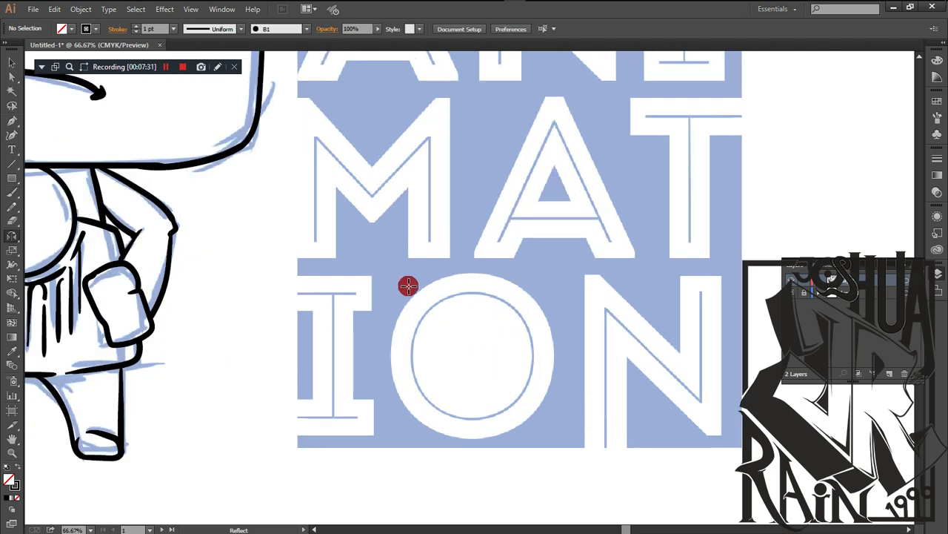
key("l")
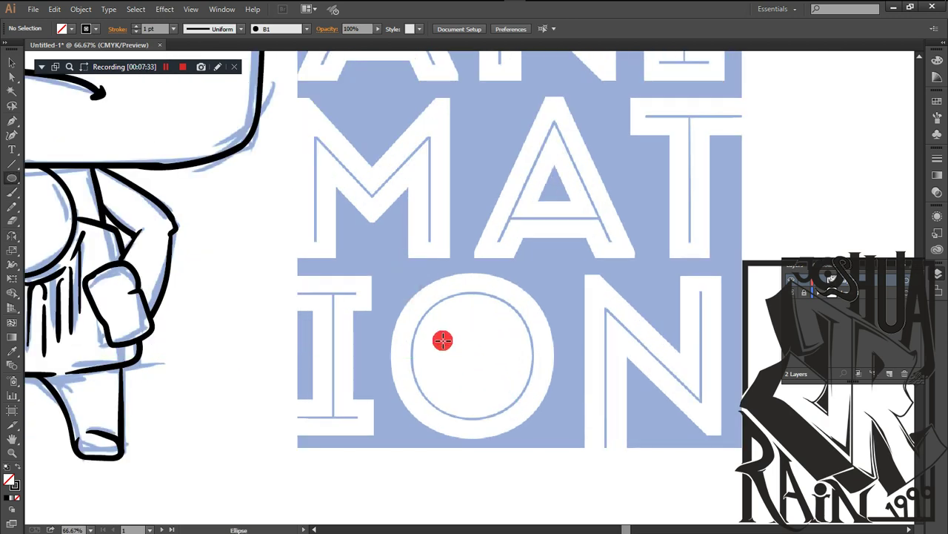
left_click_drag(403, 288, 529, 428)
Step: Set the circle's stroke weight to 13 pt
scroll(516, 413, "up", 1)
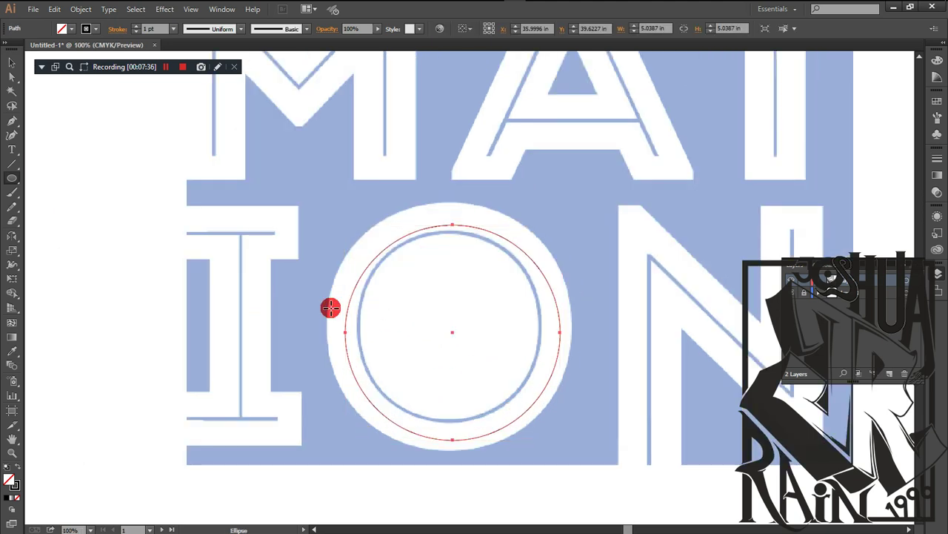
left_click(135, 27)
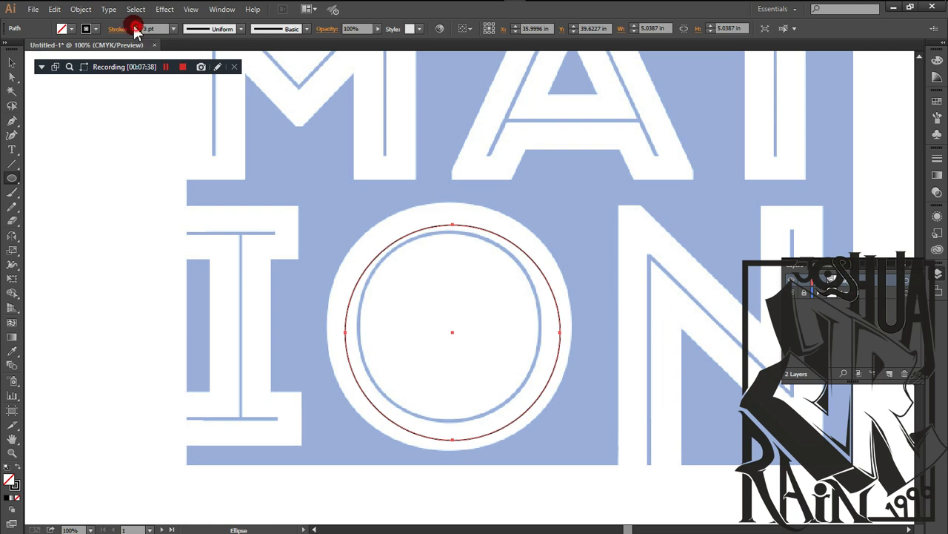
left_click(135, 27)
left_click(135, 26)
left_click(134, 28)
left_click(135, 28)
Step: Centre the circle on the letter O and enlarge it to about 5.82 in to match the letter's outer edge
key("v")
left_click(414, 231)
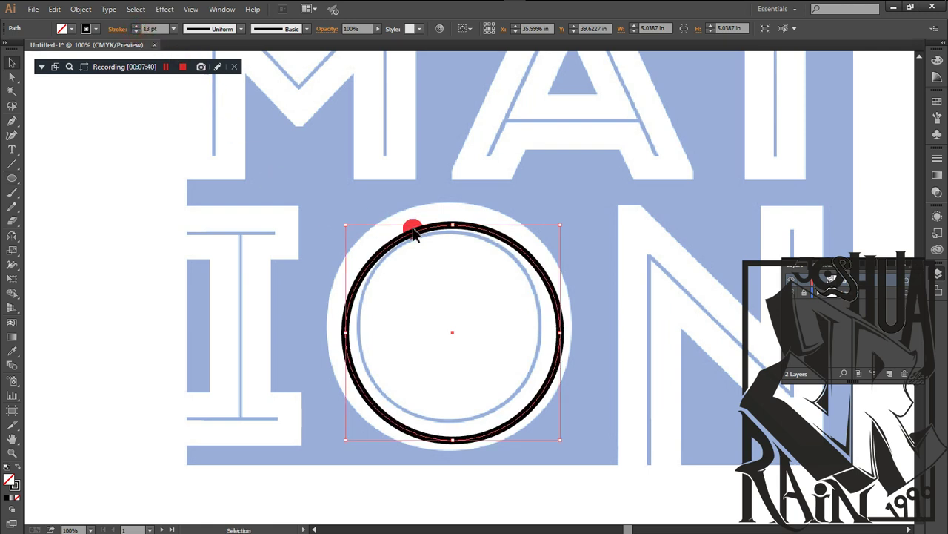
left_click_drag(432, 231, 425, 224)
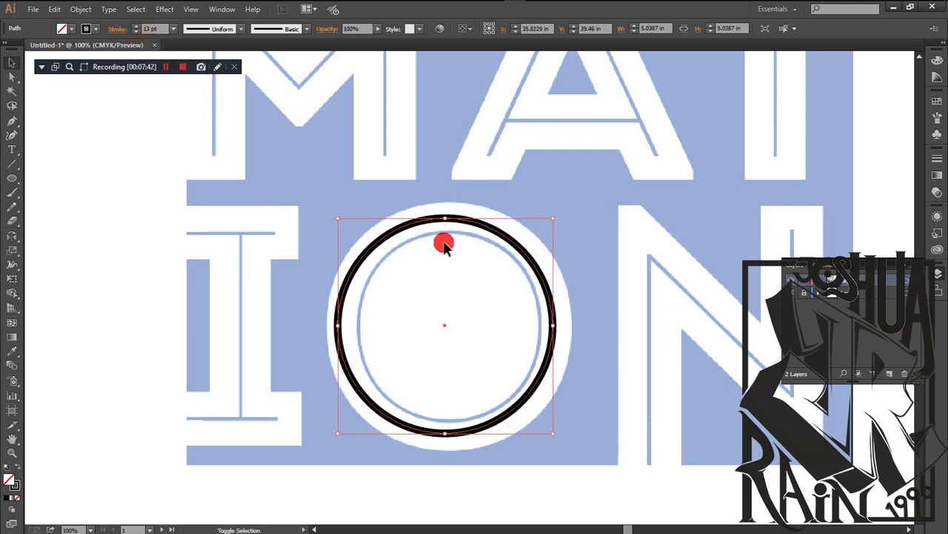
left_click_drag(338, 434, 322, 451)
key("Right")
key("Down")
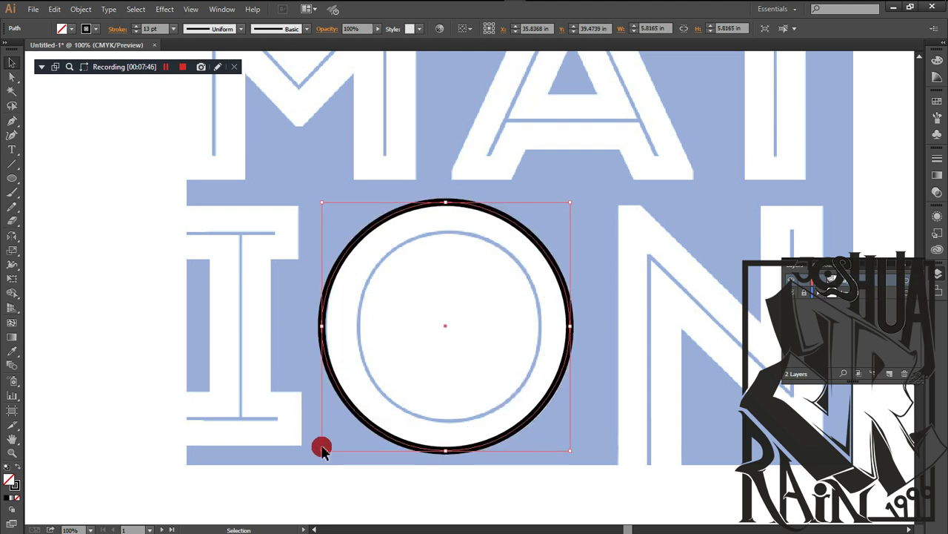
key("Right")
left_click(286, 349)
left_click_drag(318, 192, 357, 239)
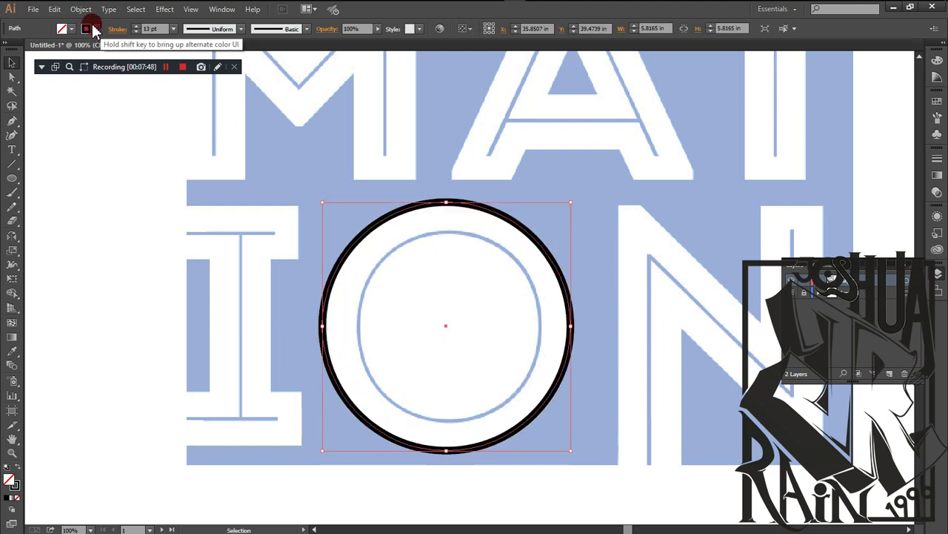
Step: Expand the circle's stroke into a filled ring shape
left_click(81, 9)
left_click(116, 138)
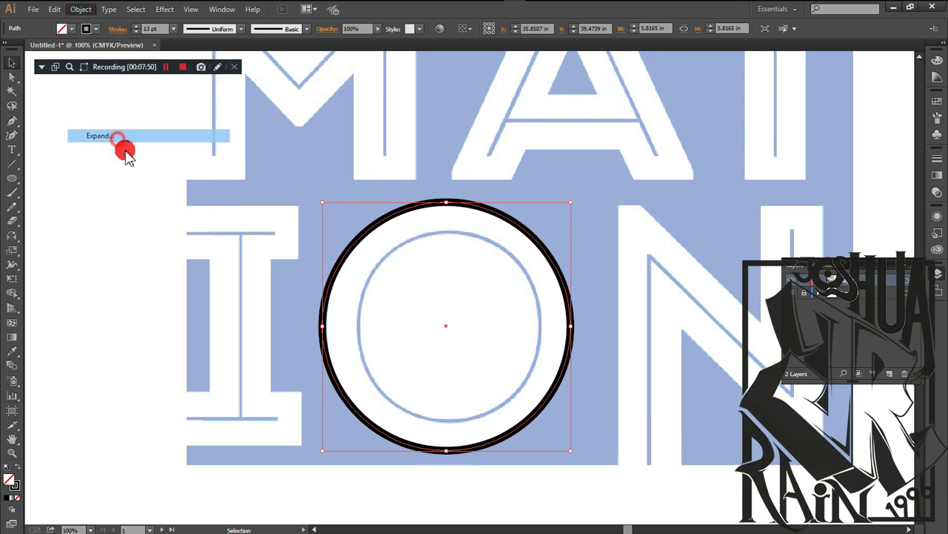
left_click(453, 339)
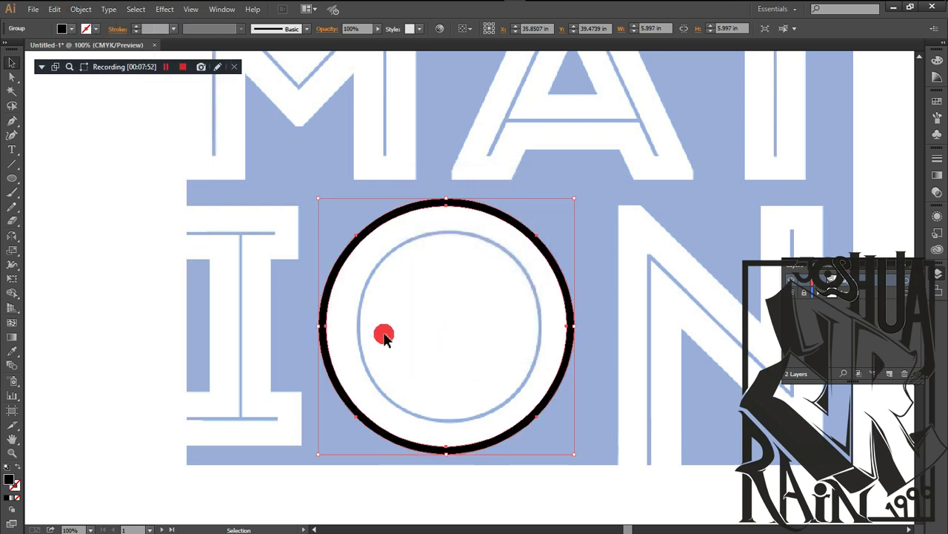
Step: Draw a solid black pupil circle about 1.64 in wide inside the ring, slightly left of its centre
key("b")
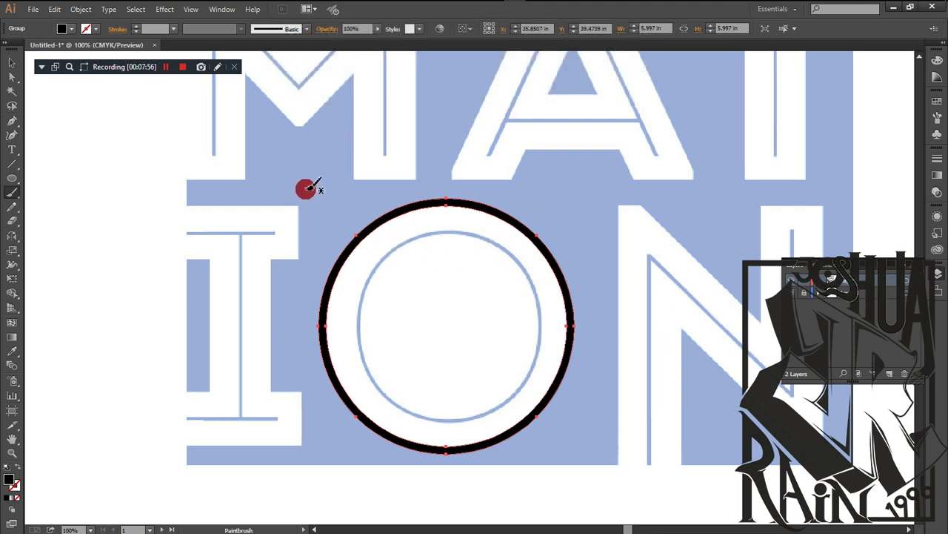
key("l")
mouse_move(390, 274)
left_mouse_down()
mouse_move(460, 344)
mouse_move(447, 326)
mouse_move(452, 333)
left_mouse_up()
key("v")
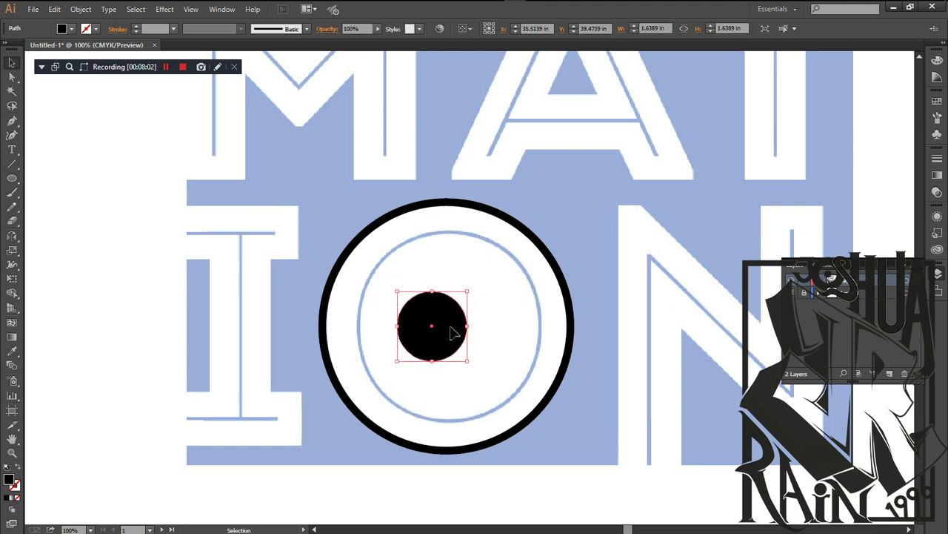
Step: Make a proportionally scaled copy of the ring about 3.22 in wide and place it around the pupil as the iris outline
left_click(349, 320)
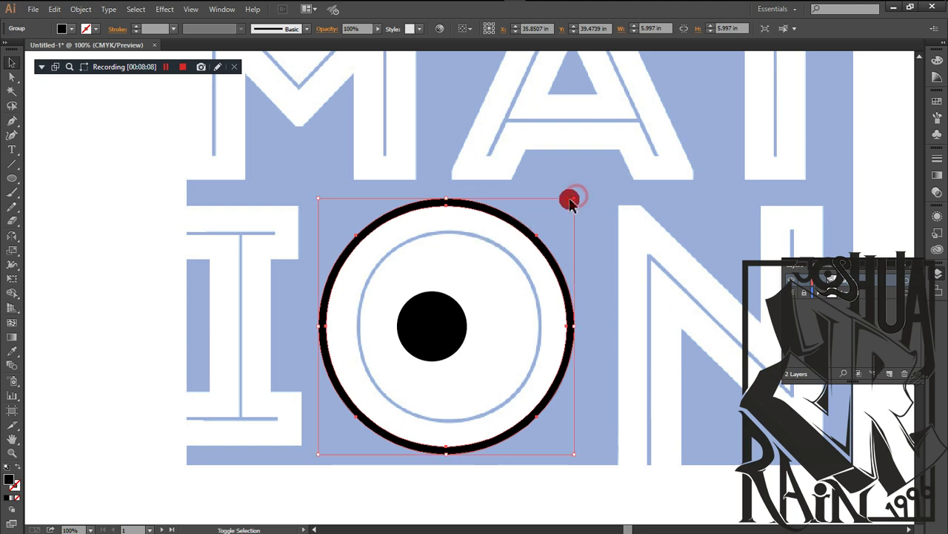
left_click_drag(575, 197, 515, 259)
left_click_drag(505, 294, 492, 300)
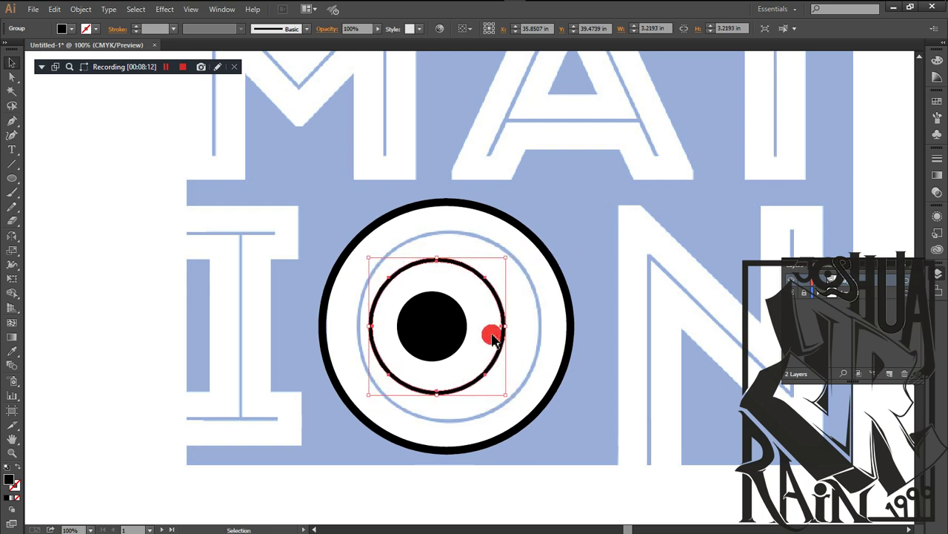
left_click(492, 467)
Step: Paint two curved brush lines from the pupil's right side to the iris outline
scroll(461, 343, "up", 2)
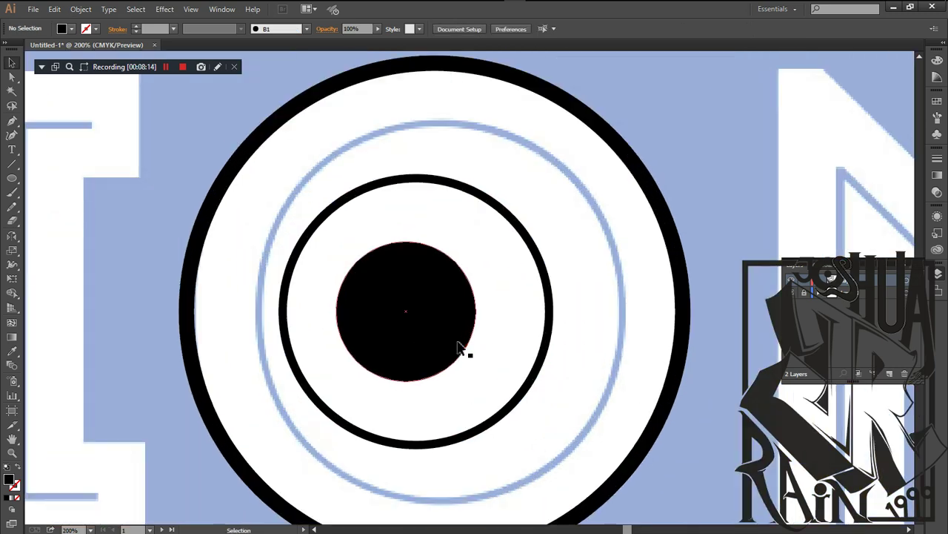
key("b")
left_click_drag(392, 276, 324, 221)
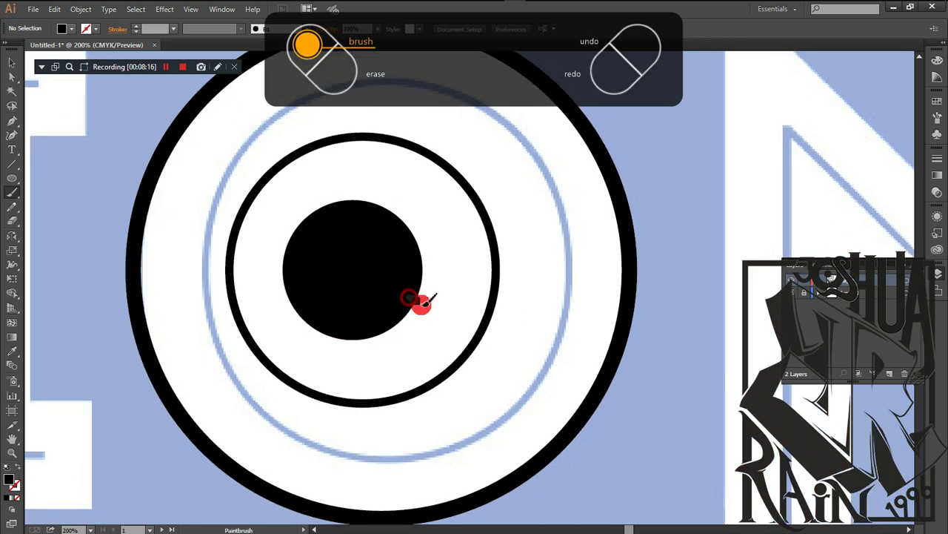
left_click_drag(426, 301, 475, 350)
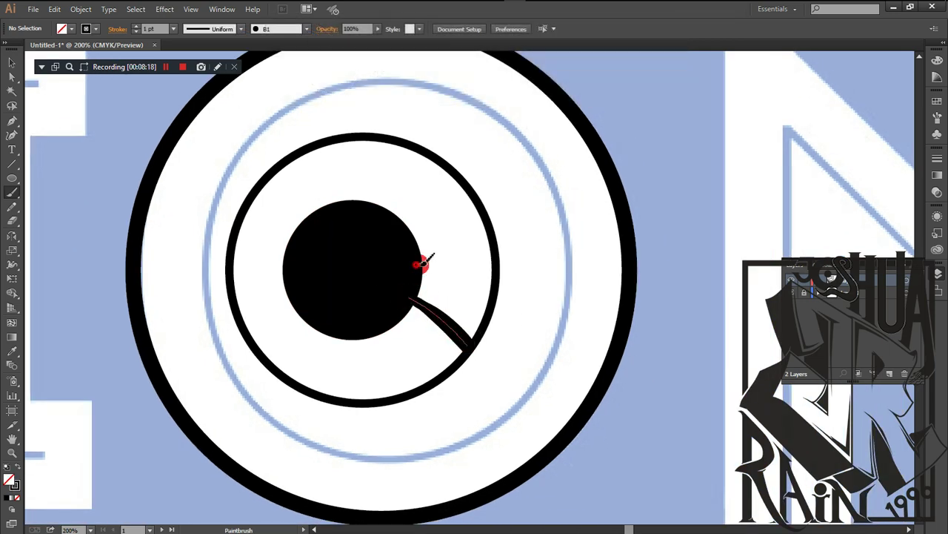
left_click_drag(422, 264, 495, 283)
Step: Paint irregular radial spikes between the pupil and the iris outline, from the top around the left side
left_click_drag(355, 245, 404, 227)
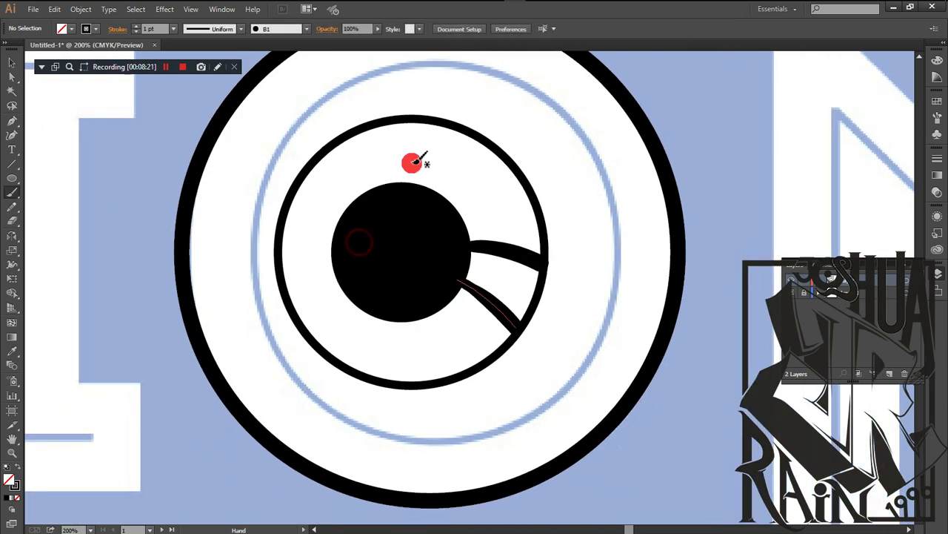
mouse_move(421, 120)
left_mouse_down()
mouse_move(417, 184)
mouse_move(369, 170)
left_mouse_up()
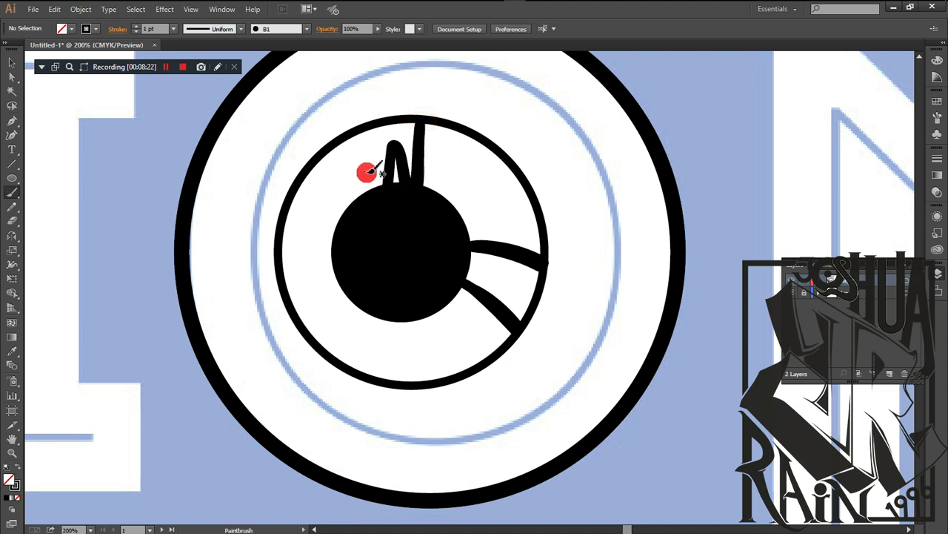
left_click_drag(363, 132, 375, 190)
mouse_move(333, 144)
left_mouse_down()
mouse_move(358, 210)
mouse_move(322, 197)
mouse_move(302, 175)
mouse_move(344, 226)
mouse_move(292, 224)
mouse_move(344, 284)
mouse_move(303, 307)
mouse_move(314, 300)
mouse_move(314, 270)
mouse_move(283, 266)
left_mouse_up()
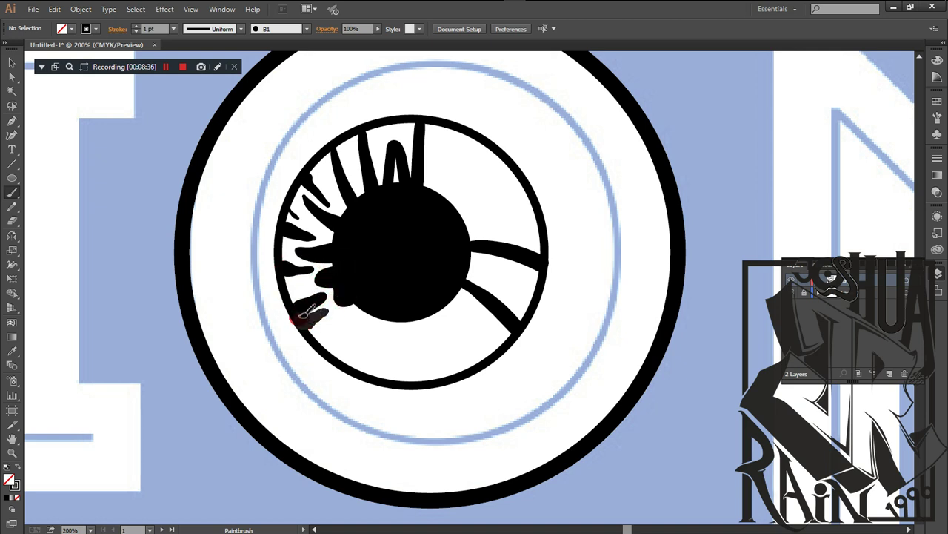
left_click_drag(308, 311, 306, 280)
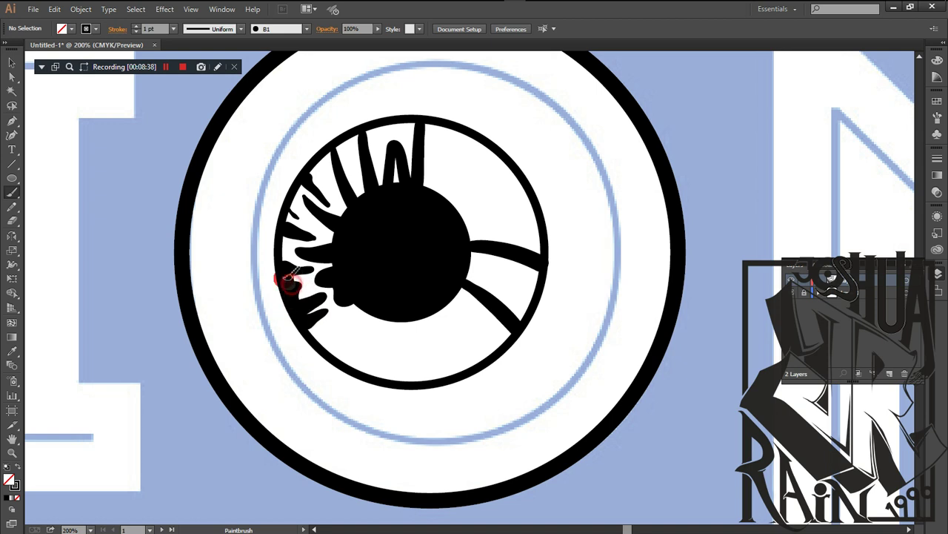